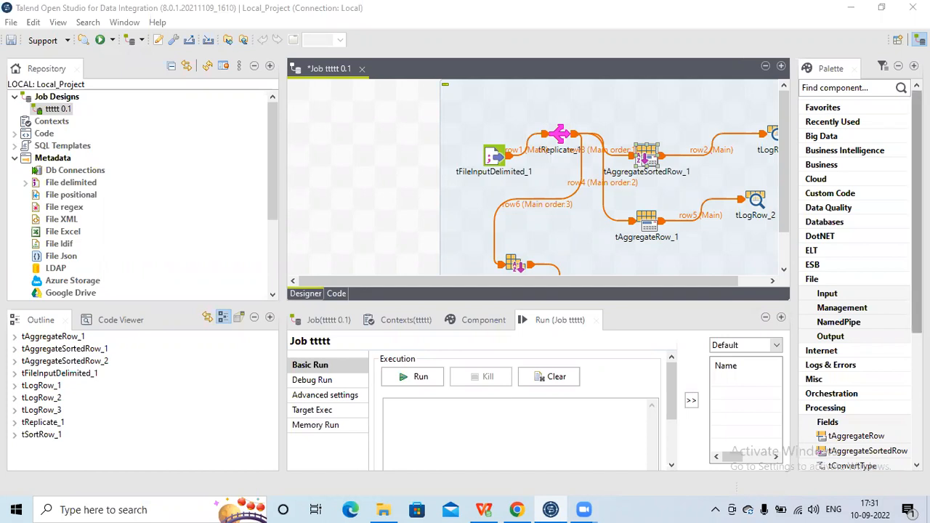
- Switch to WPS Office and examine the employee ID, name and month entries in EmployeeSalary.csv, including the repeated IDs
{"action": "left_click_drag", "start_coordinate": [917, 213], "coordinate": [917, 284]}
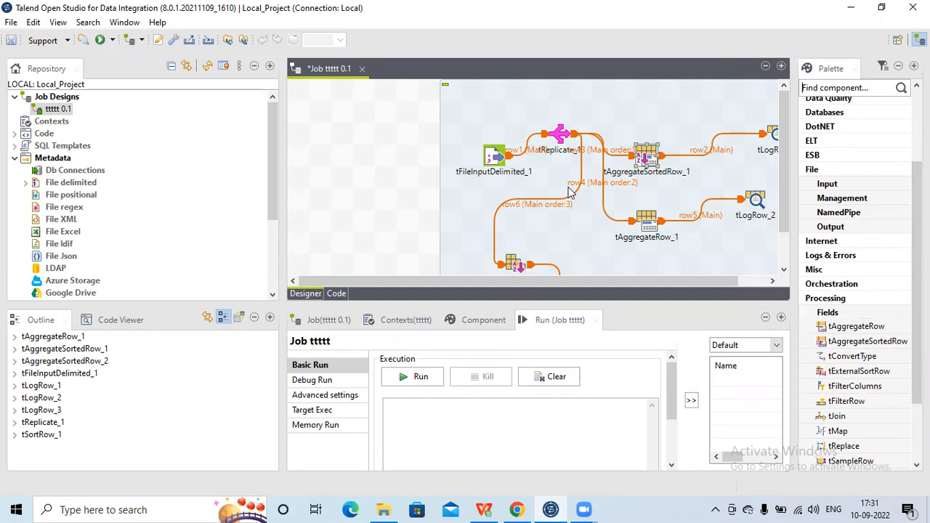
{"action": "left_click", "coordinate": [493, 157]}
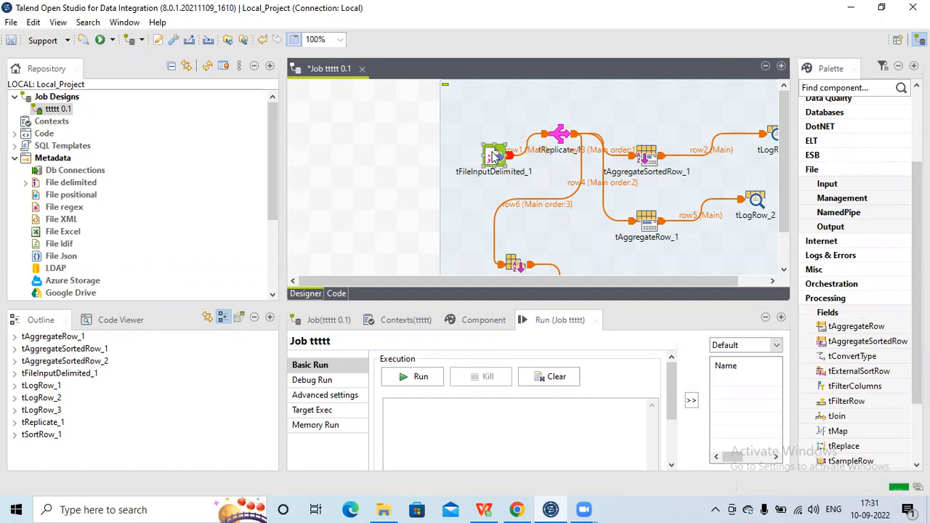
{"action": "left_click", "coordinate": [486, 509]}
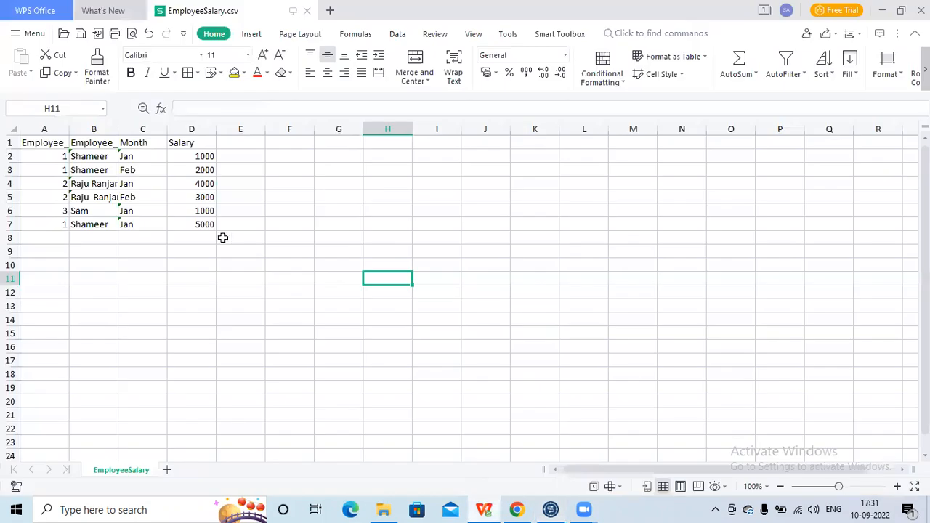
{"action": "left_click", "coordinate": [52, 157]}
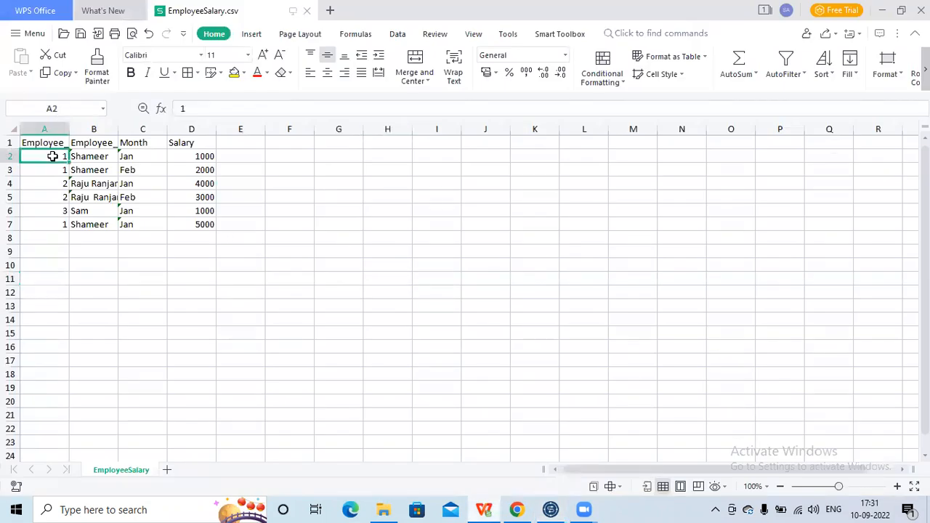
{"action": "key", "text": "Tab"}
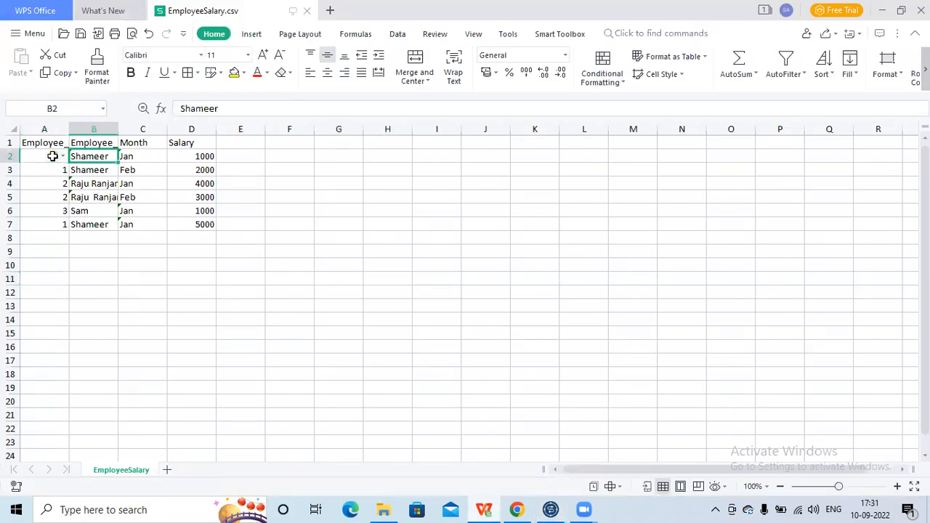
{"action": "key", "text": "Tab"}
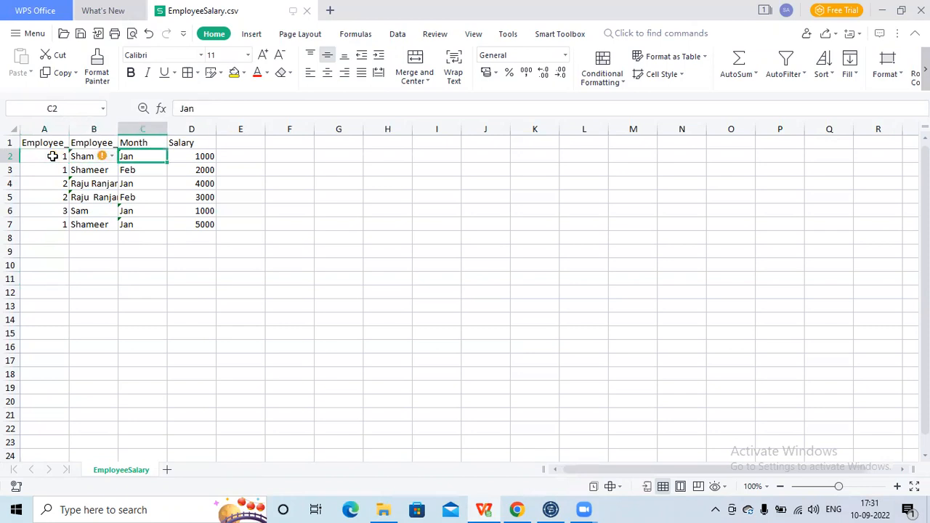
{"action": "key", "text": "Left"}
{"action": "key", "text": "Left"}
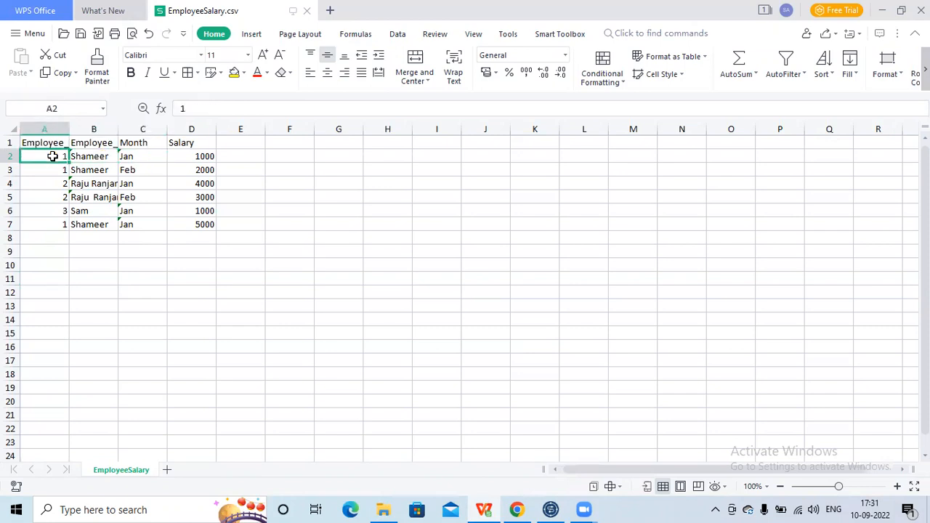
{"action": "left_click", "coordinate": [58, 197]}
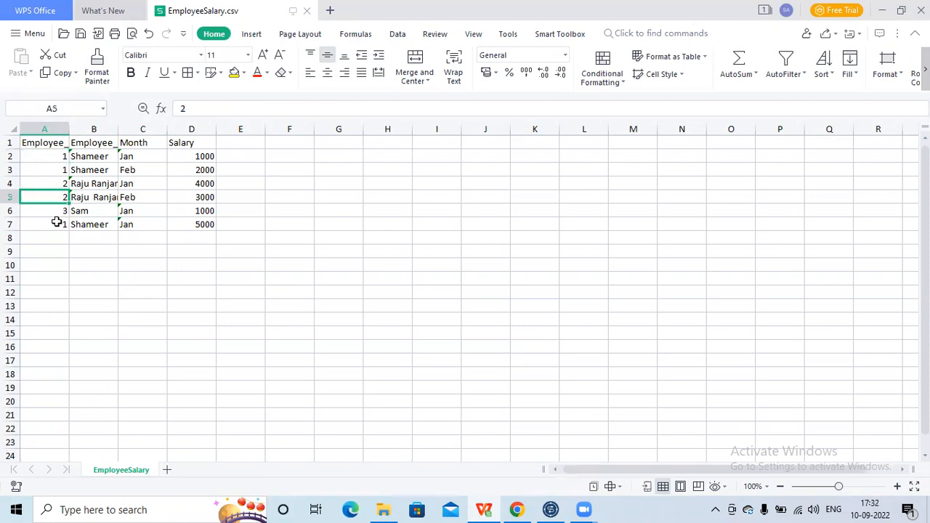
{"action": "left_click", "coordinate": [57, 224]}
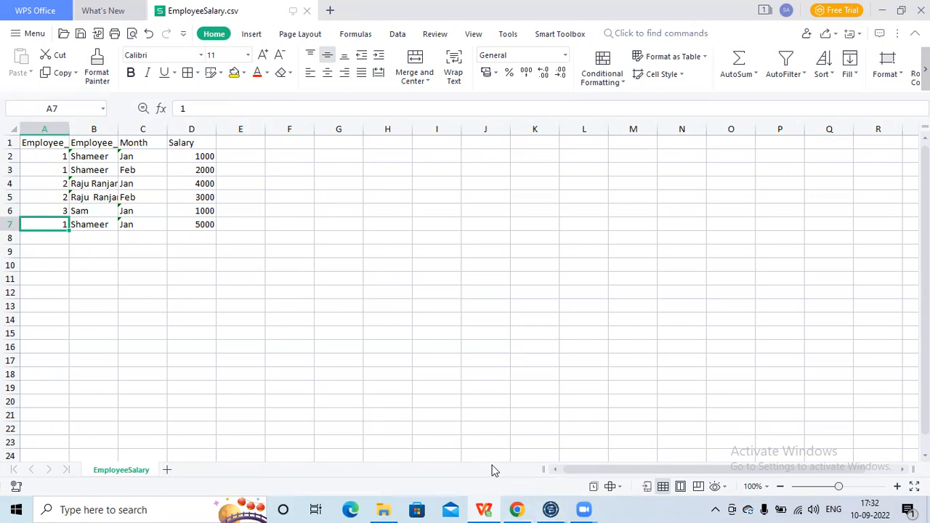
- Switch back to Talend Open Studio and deactivate the tAggregateSortedRow_1 and tLogRow_1 components
{"action": "left_click", "coordinate": [551, 510]}
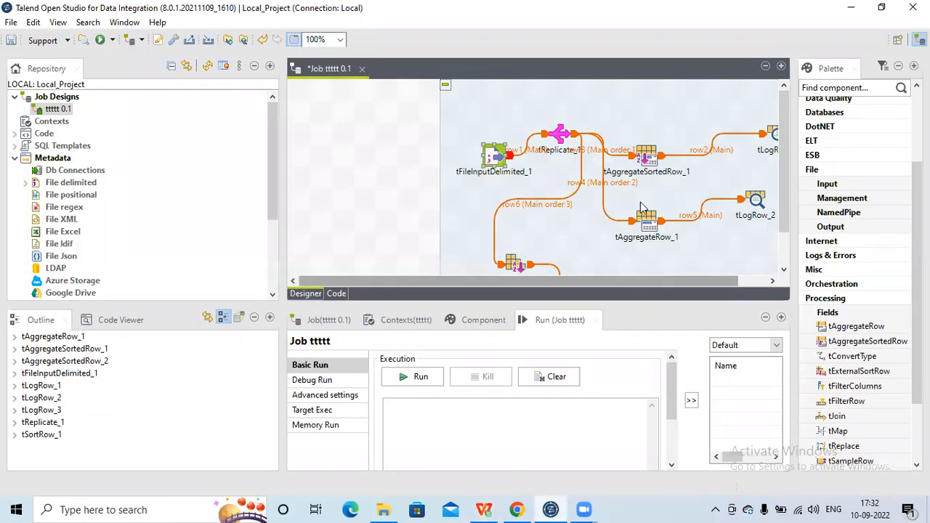
{"action": "left_click", "coordinate": [647, 162]}
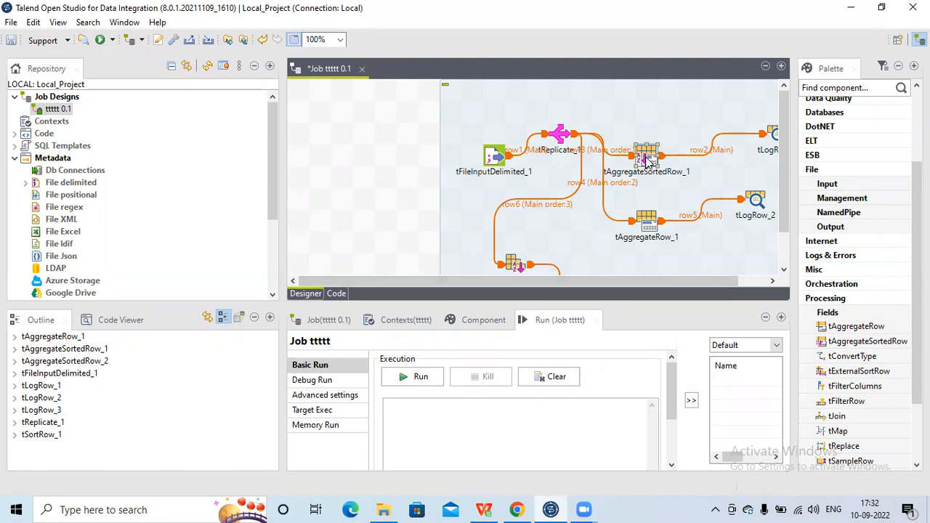
{"action": "right_click", "coordinate": [647, 161]}
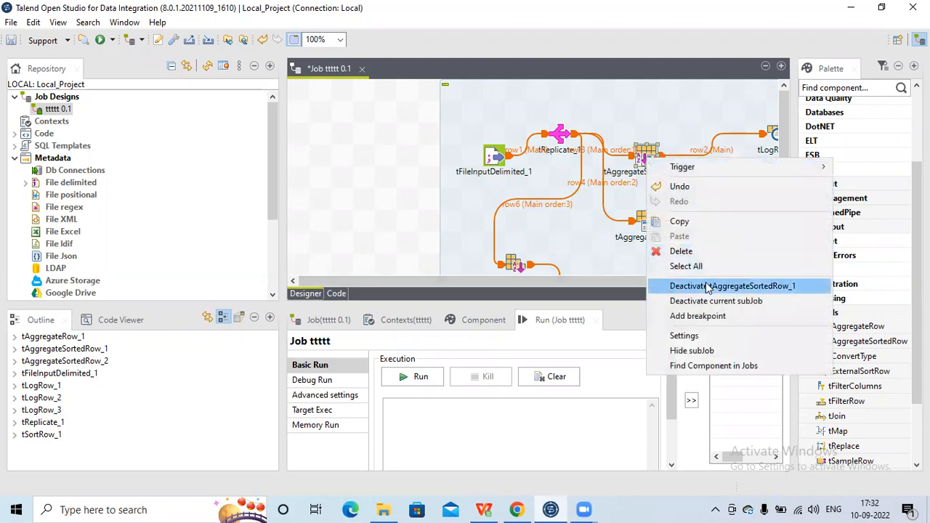
{"action": "left_click", "coordinate": [709, 287]}
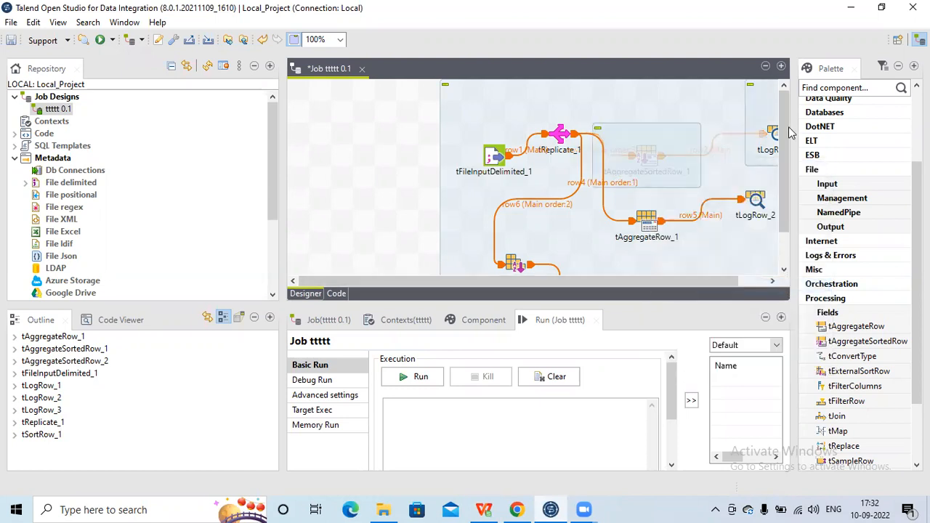
{"action": "left_click", "coordinate": [777, 137]}
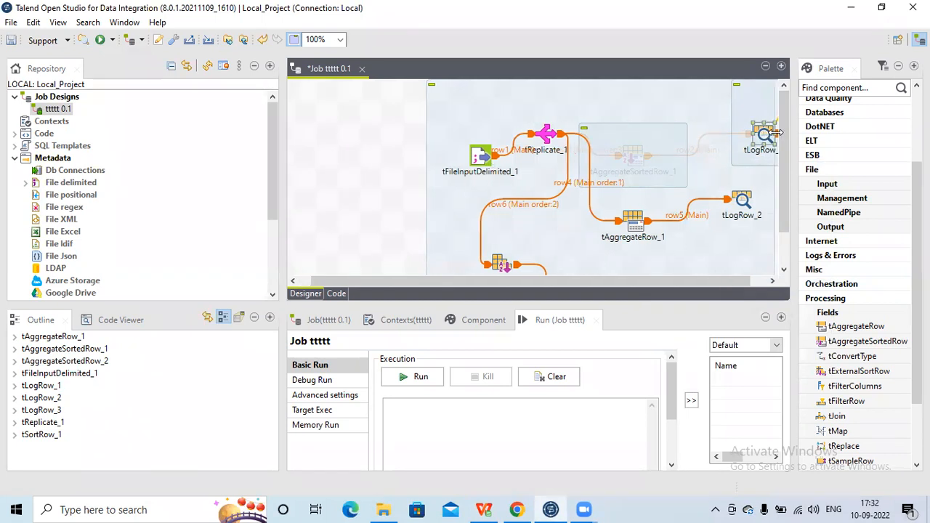
{"action": "right_click", "coordinate": [765, 134]}
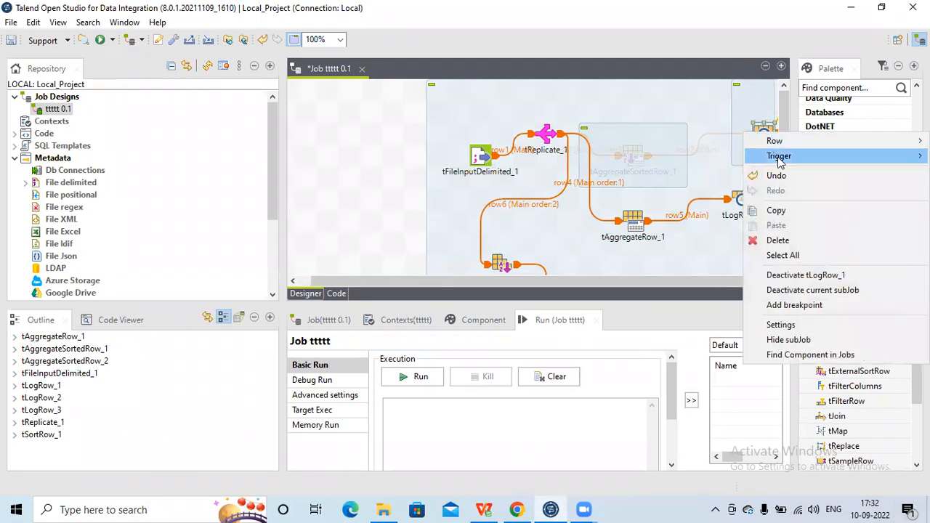
{"action": "left_click", "coordinate": [792, 275]}
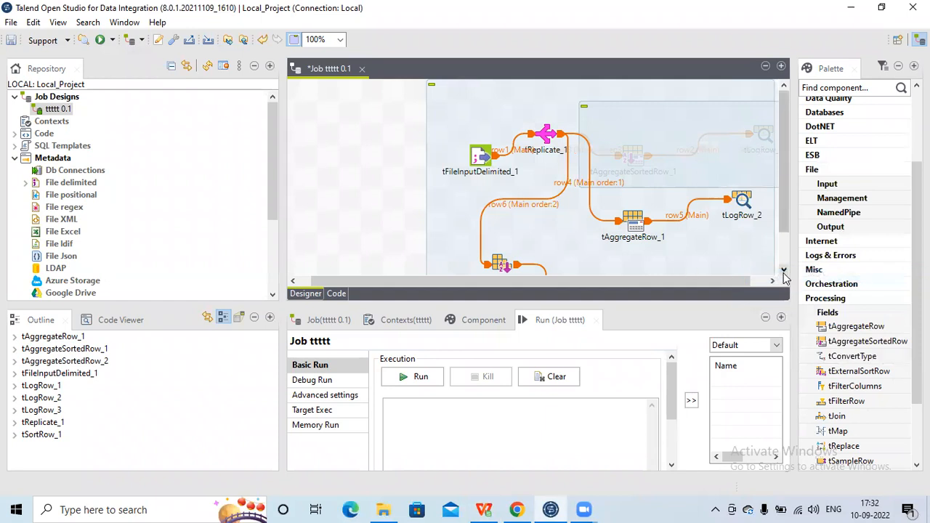
- Deactivate the sorted branch's components tSortRow_1, tAggregateSortedRow_2 and tLogRow_3
{"action": "left_click", "coordinate": [783, 272]}
{"action": "left_click", "coordinate": [784, 272]}
{"action": "left_click", "coordinate": [784, 272]}
{"action": "right_click", "coordinate": [498, 240]}
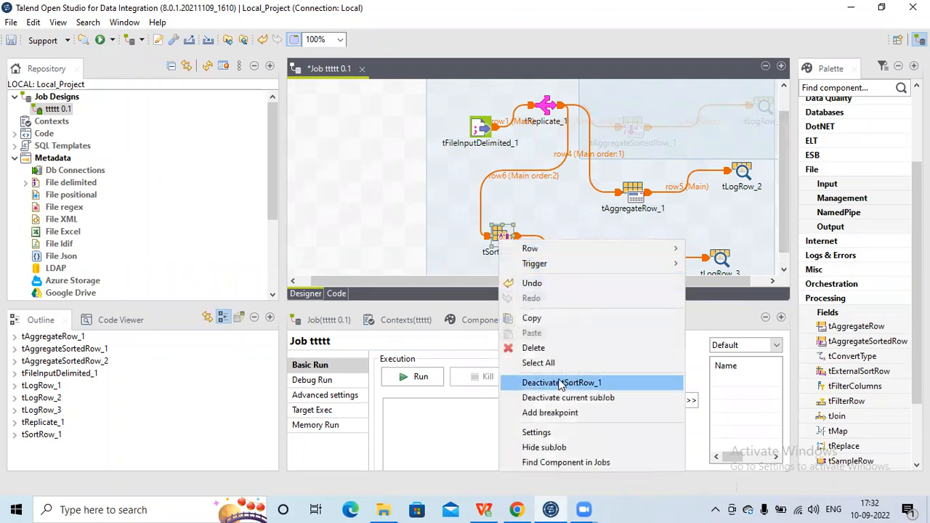
{"action": "left_click", "coordinate": [561, 383]}
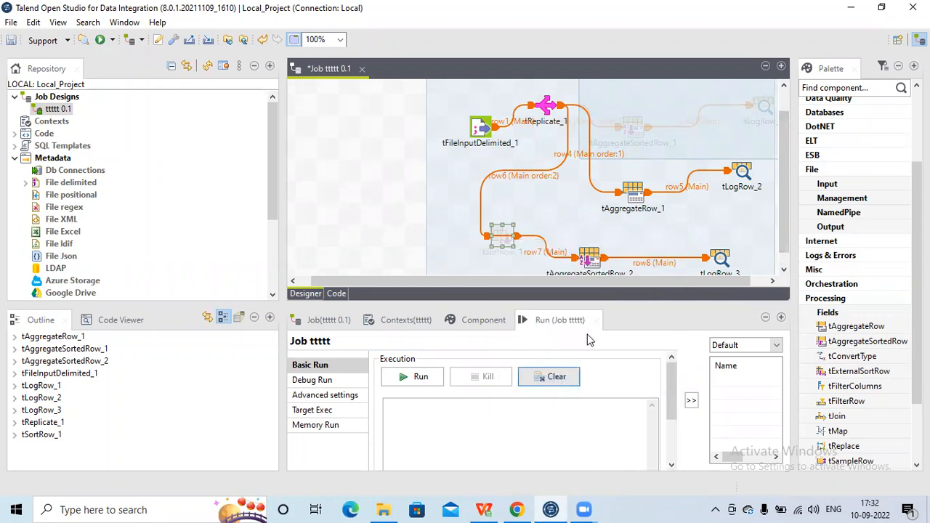
{"action": "left_click", "coordinate": [591, 262]}
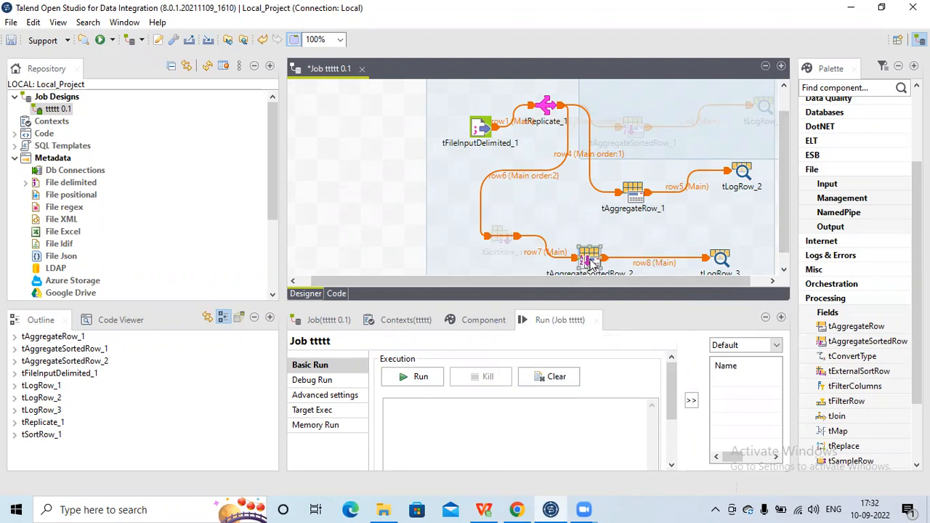
{"action": "right_click", "coordinate": [591, 262]}
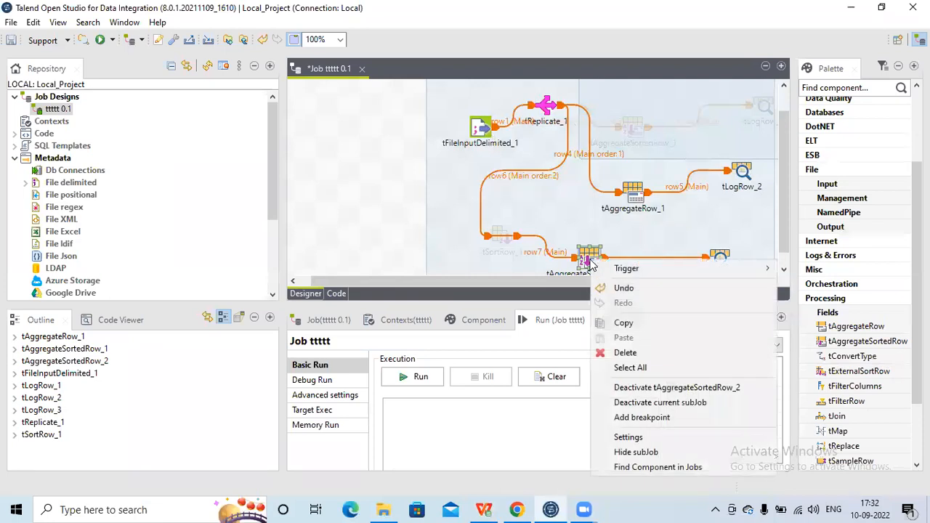
{"action": "left_click", "coordinate": [663, 392]}
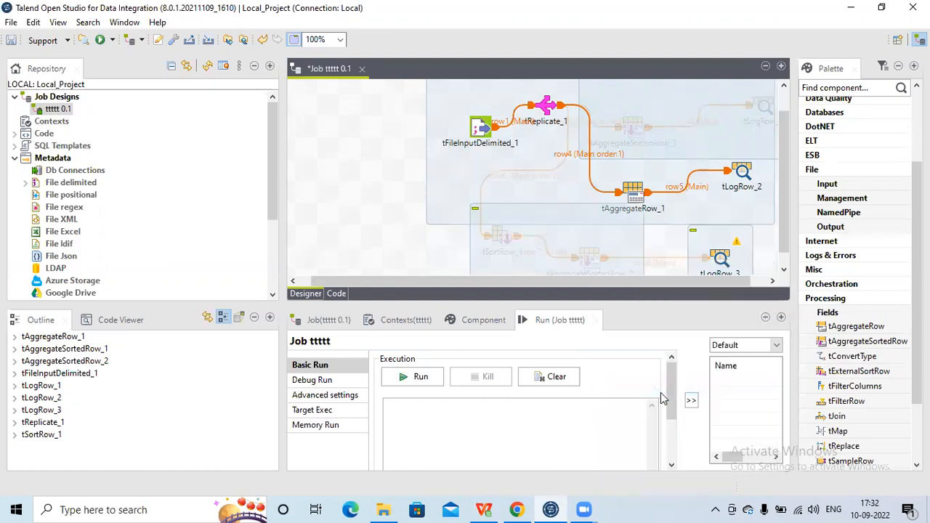
{"action": "right_click", "coordinate": [722, 260]}
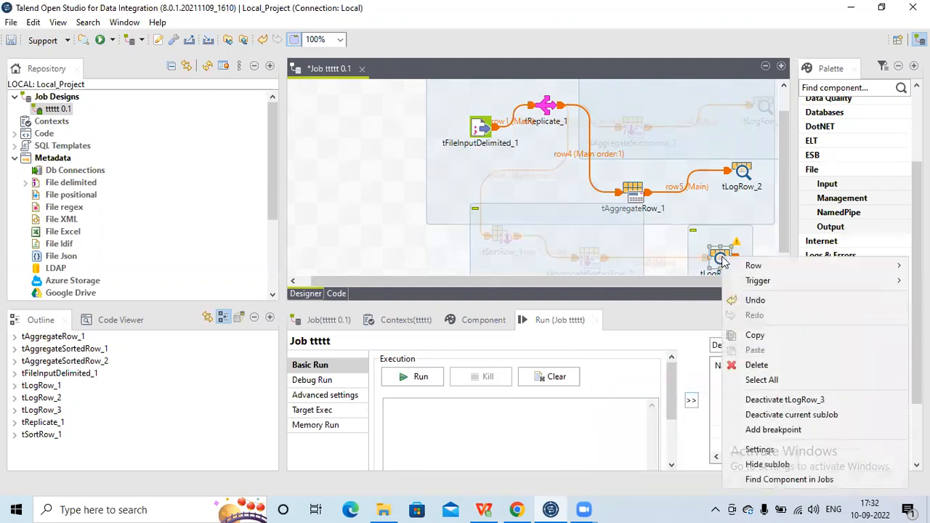
{"action": "left_click", "coordinate": [782, 400]}
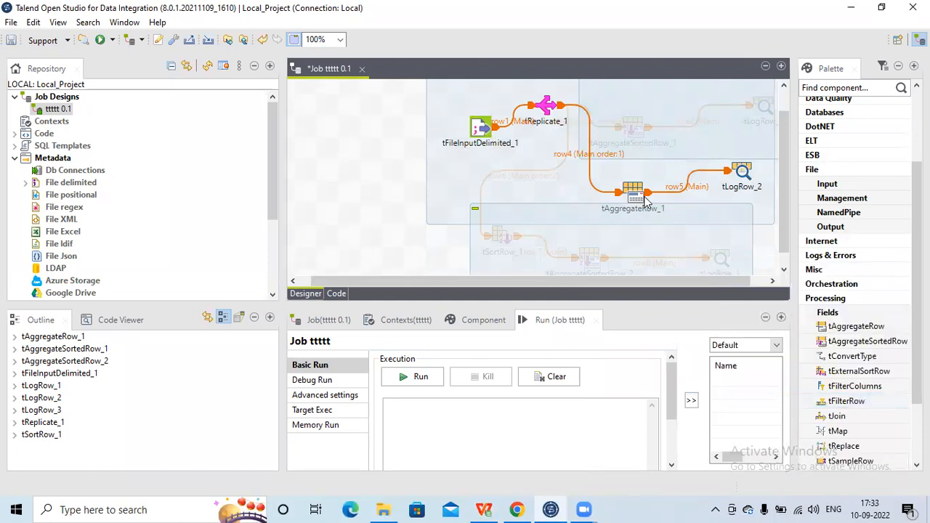
- Review the basic settings of tAggregateRow_1, including its group-by column and aggregate operation
{"action": "left_click", "coordinate": [550, 107]}
{"action": "double_click", "coordinate": [633, 194]}
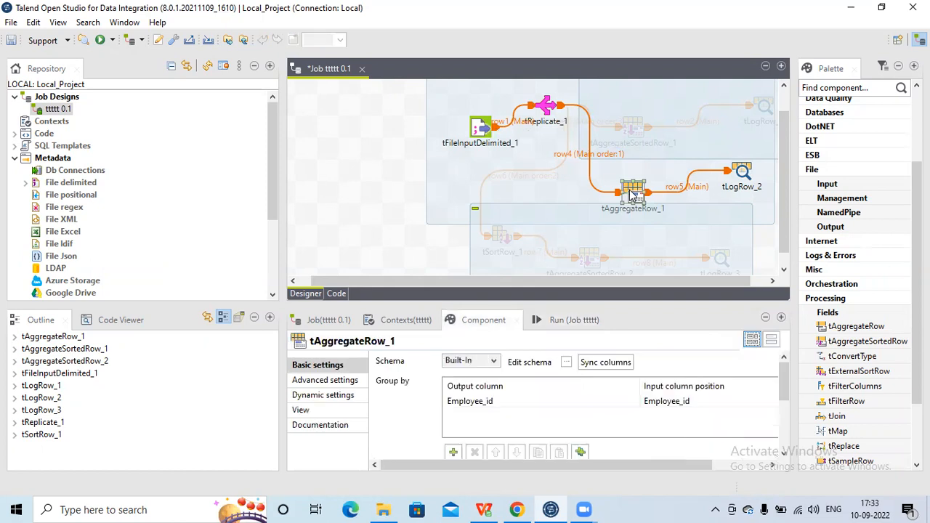
{"action": "double_click", "coordinate": [487, 320]}
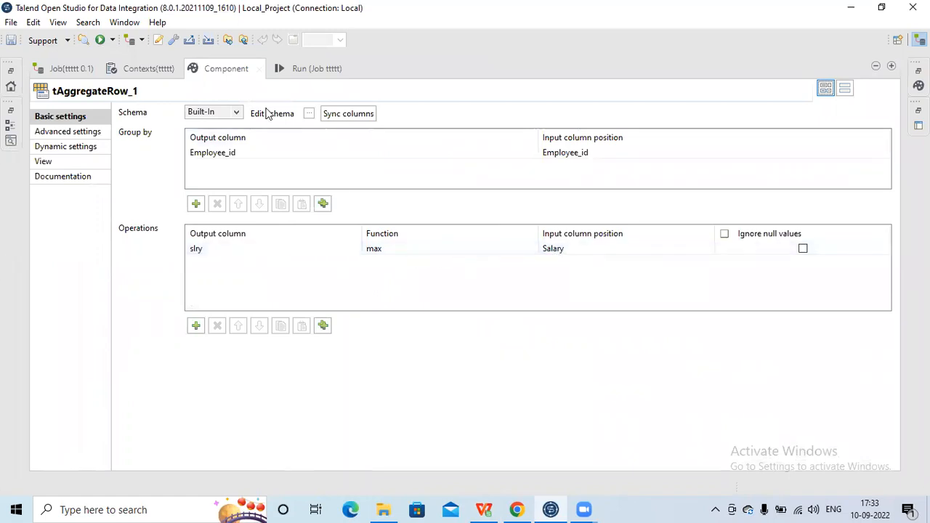
{"action": "double_click", "coordinate": [226, 69]}
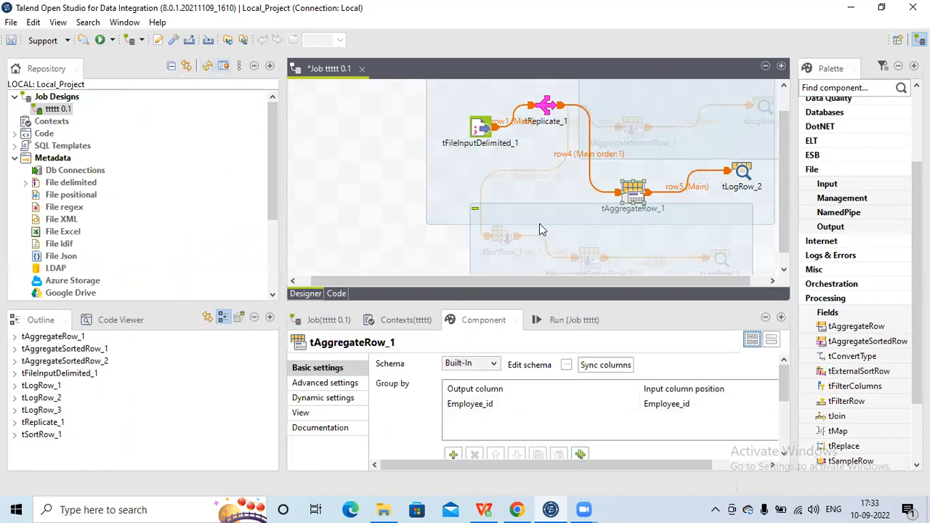
- Run the job ttttt and inspect employee 1's salary in the enlarged tLogRow_2 output
{"action": "left_click", "coordinate": [576, 318]}
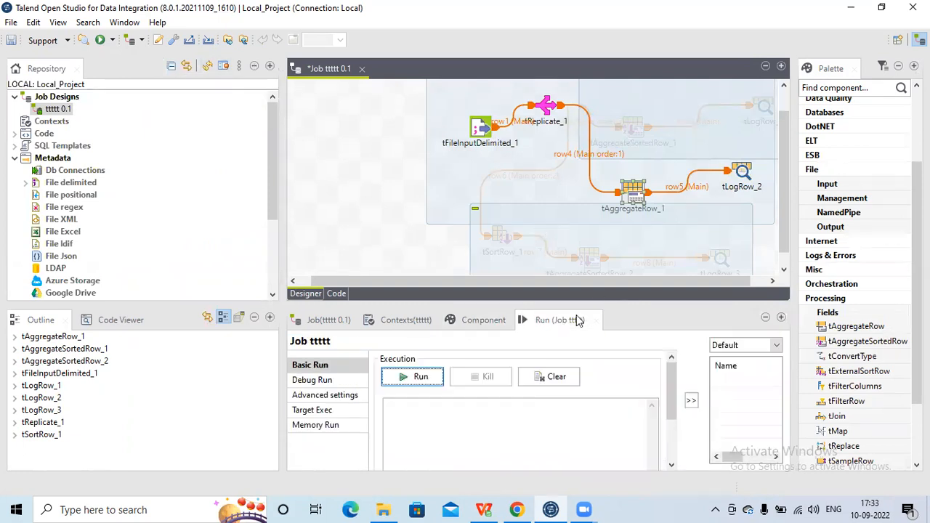
{"action": "left_click", "coordinate": [422, 377]}
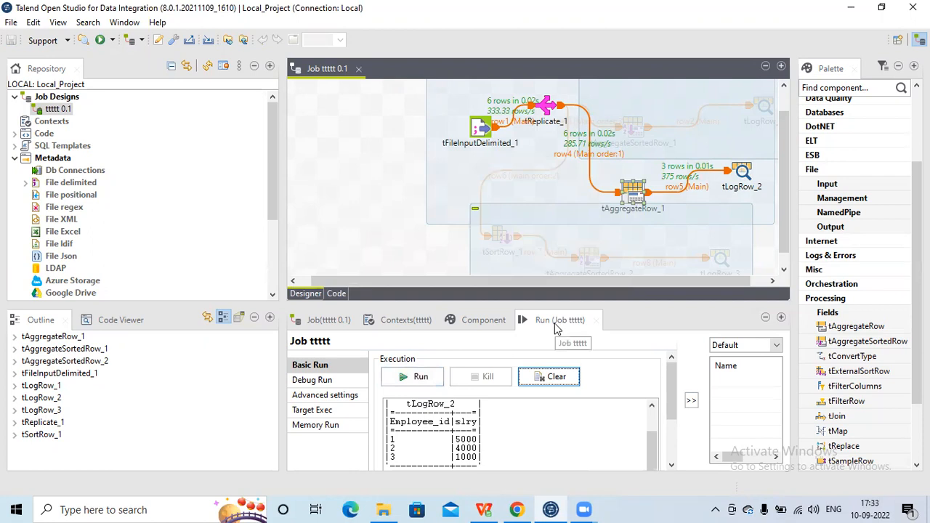
{"action": "double_click", "coordinate": [555, 325]}
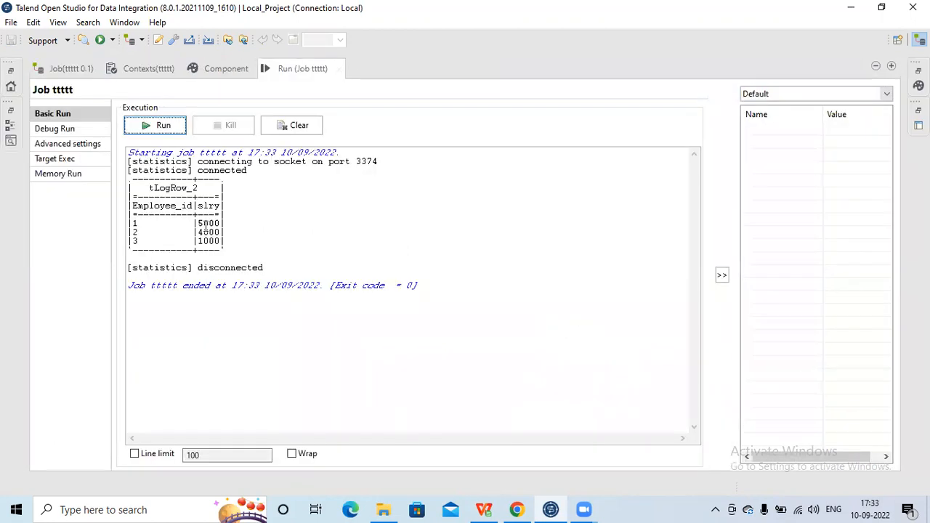
{"action": "double_click", "coordinate": [205, 224]}
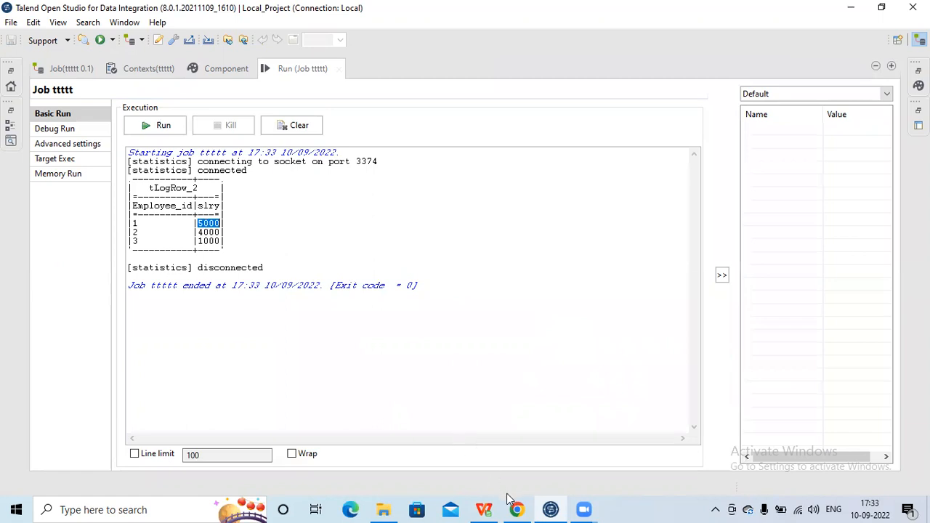
- Switch to WPS Office and check the rows and salary of employee ID 1 in EmployeeSalary.csv against the job output
{"action": "left_click", "coordinate": [485, 509]}
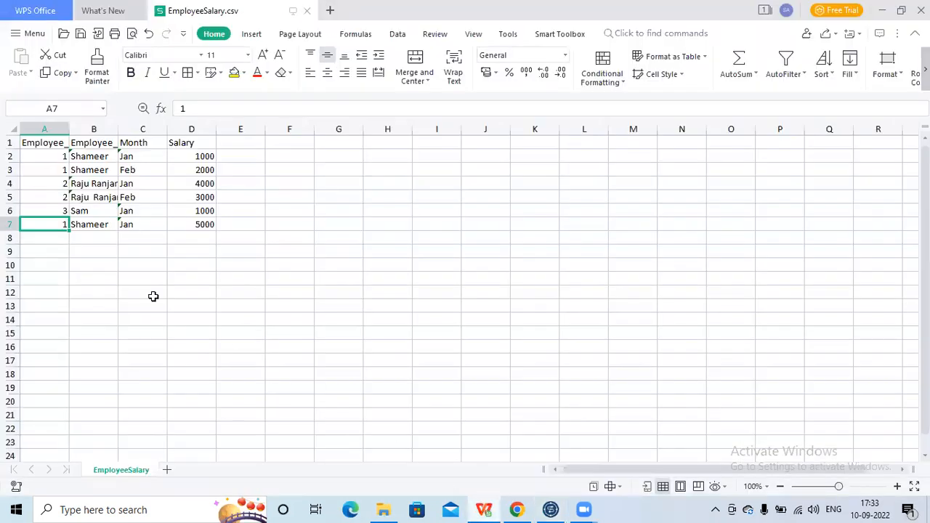
{"action": "left_click", "coordinate": [63, 166]}
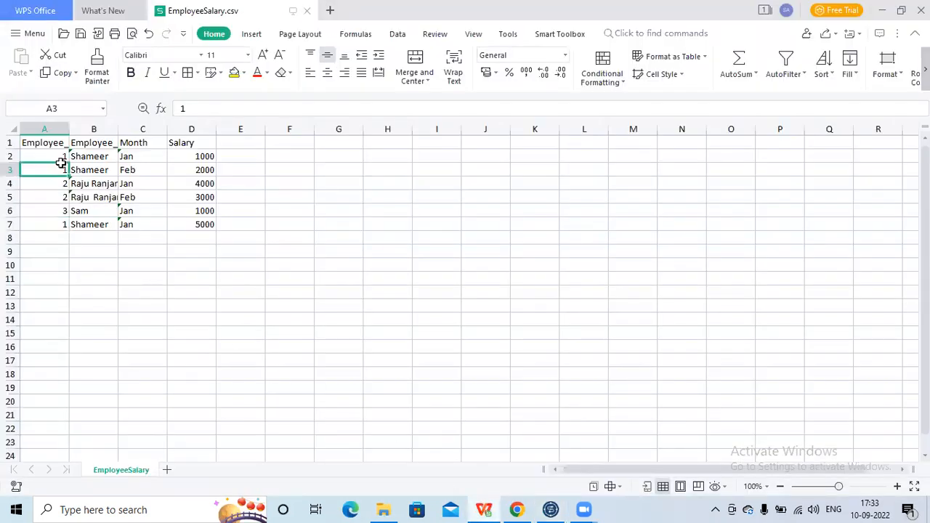
{"action": "left_click", "coordinate": [61, 157]}
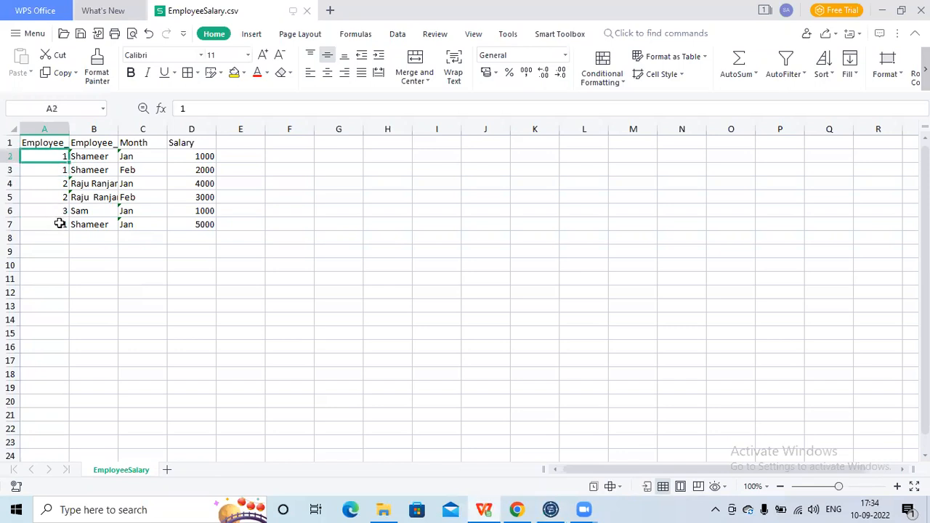
{"action": "left_click", "coordinate": [60, 223]}
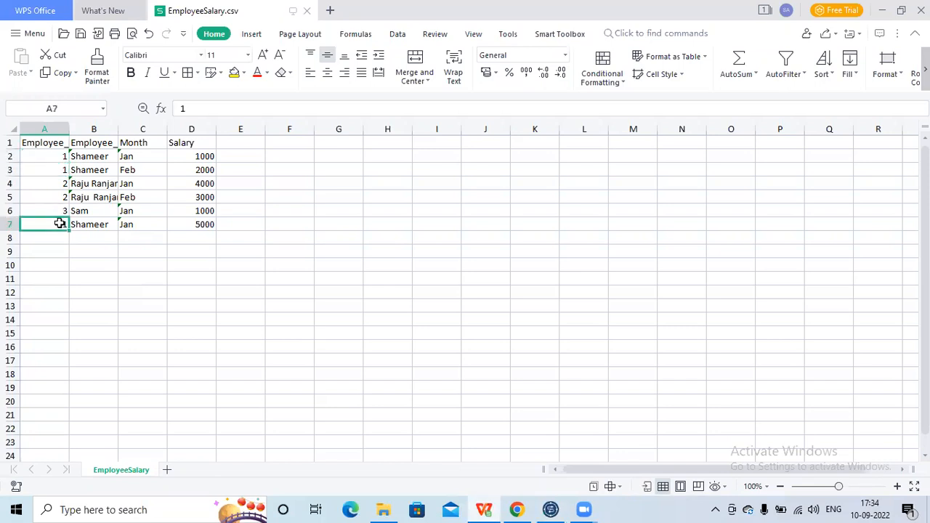
{"action": "left_click", "coordinate": [208, 223]}
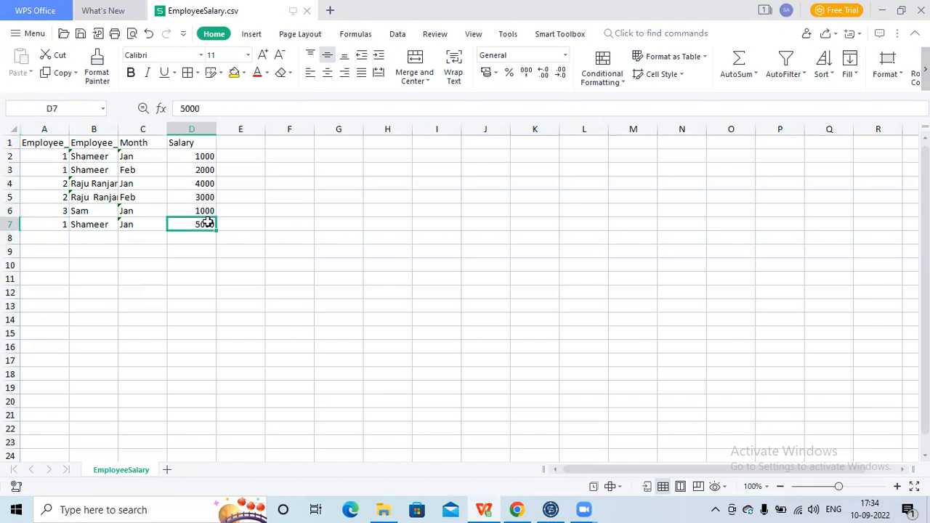
- Switch between Talend and WPS Office to check employee ID 2's salary in the tLogRow_2 output against EmployeeSalary.csv
{"action": "left_click", "coordinate": [885, 7]}
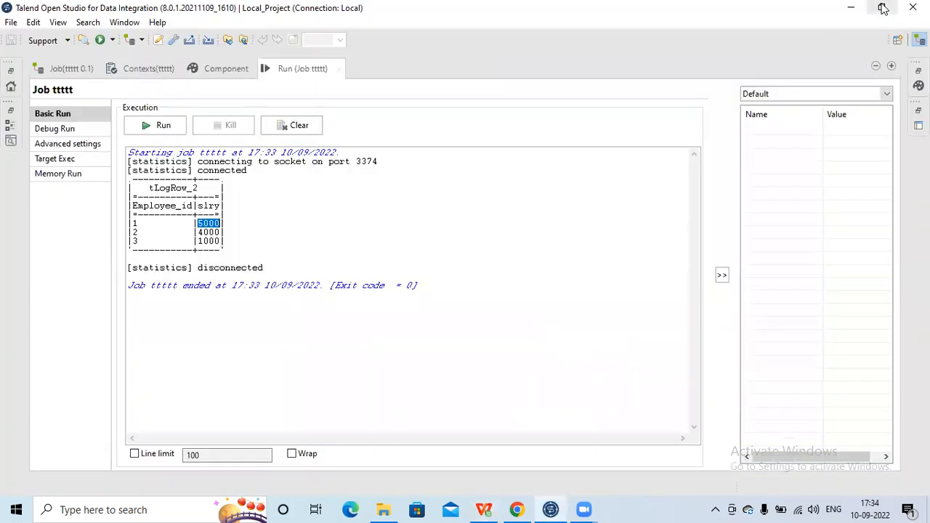
{"action": "double_click", "coordinate": [207, 233]}
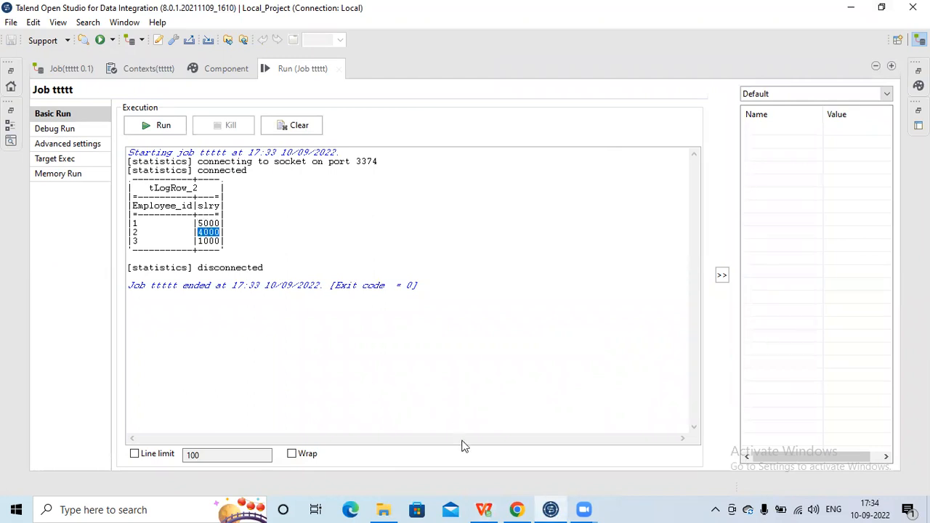
{"action": "left_click", "coordinate": [484, 510]}
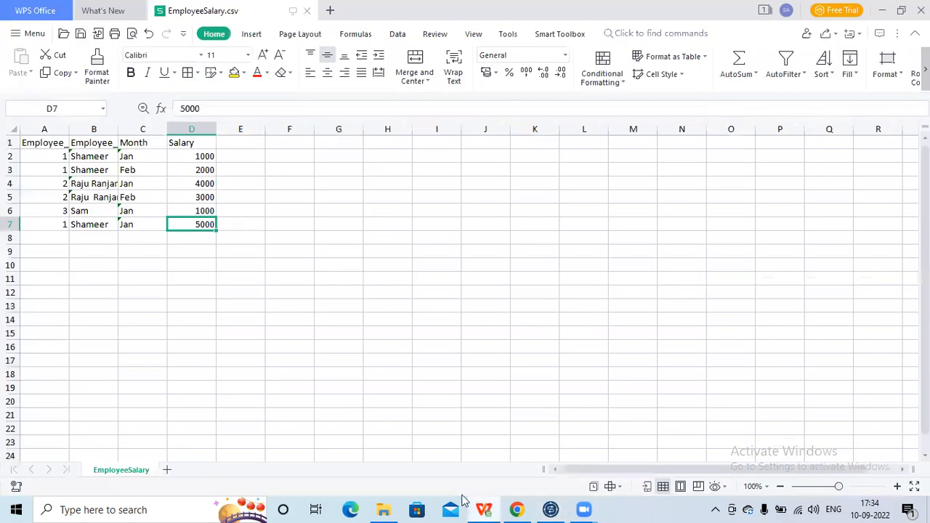
{"action": "left_click", "coordinate": [54, 183]}
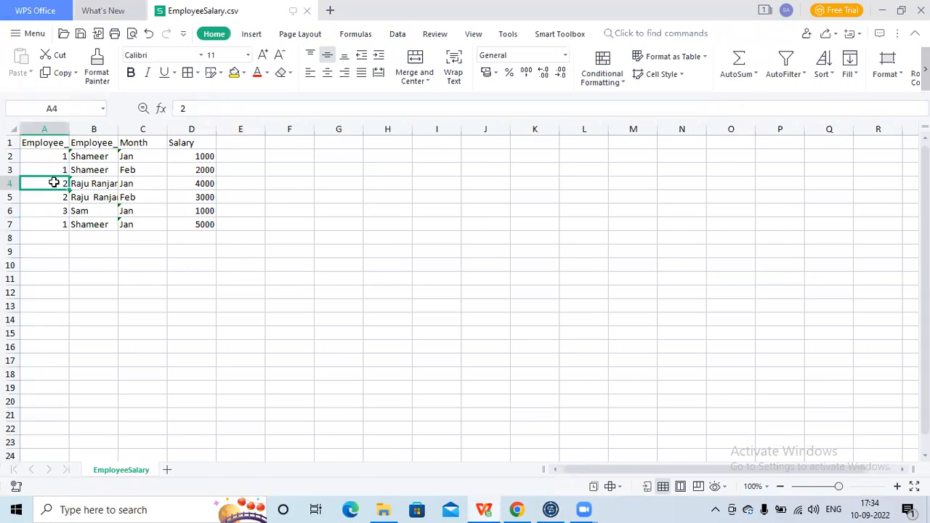
{"action": "left_click", "coordinate": [206, 183]}
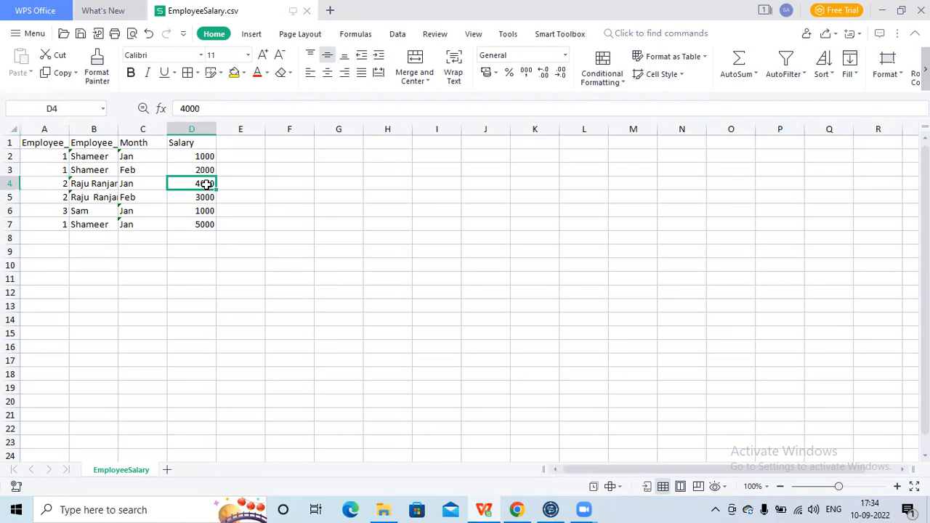
{"action": "left_click", "coordinate": [551, 509]}
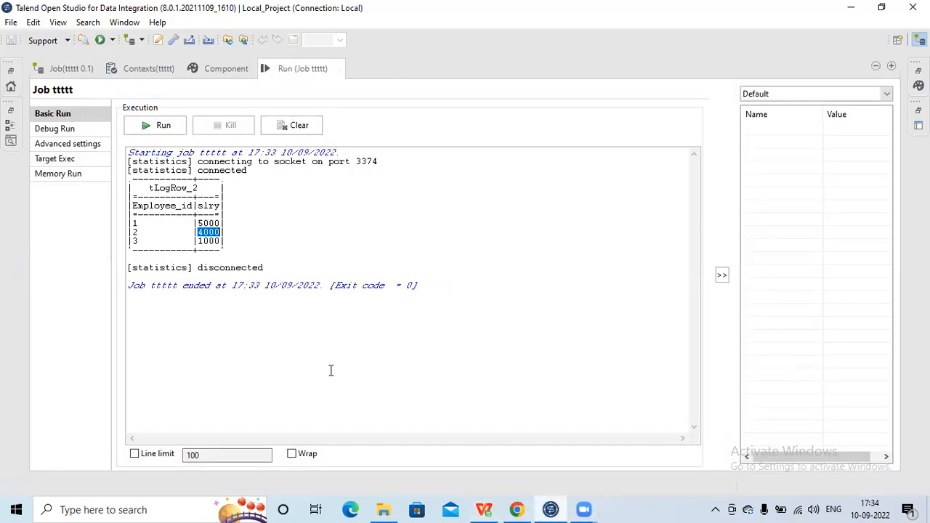
- Switch to WPS Office to check employee ID 3's row and salary in EmployeeSalary.csv, and return to Talend's job output
{"action": "mouse_move", "coordinate": [513, 508]}
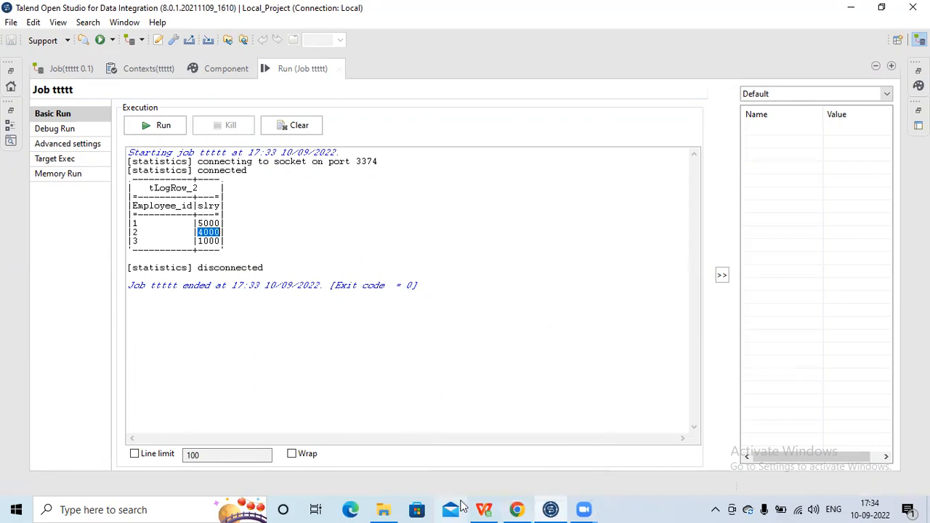
{"action": "left_click", "coordinate": [484, 510]}
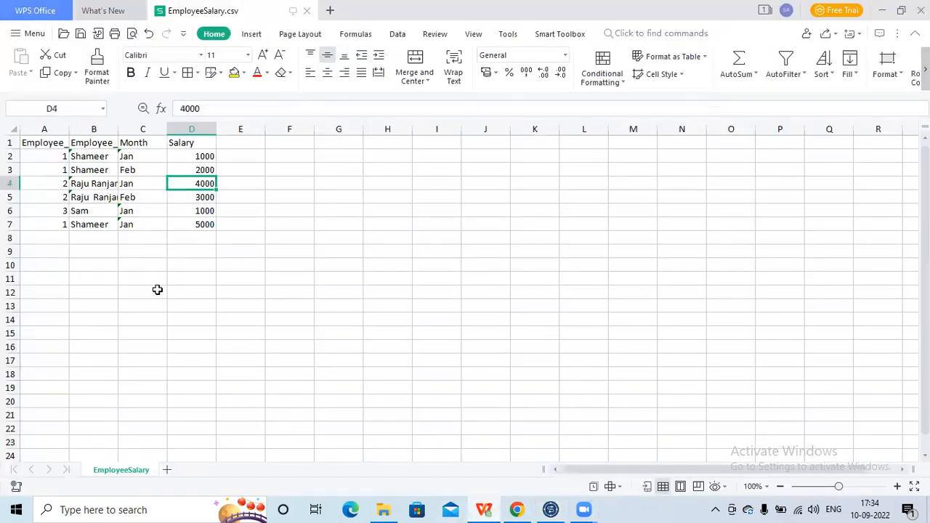
{"action": "left_click", "coordinate": [63, 211]}
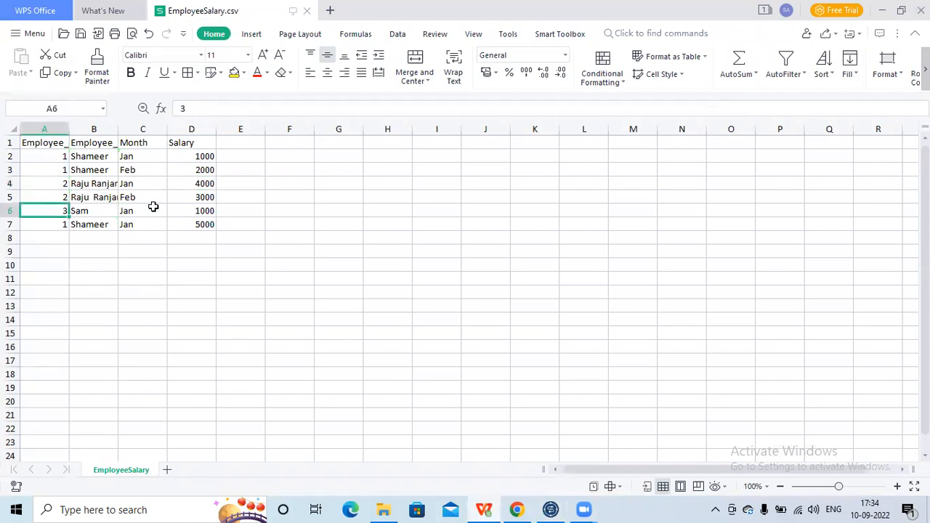
{"action": "left_click", "coordinate": [200, 211]}
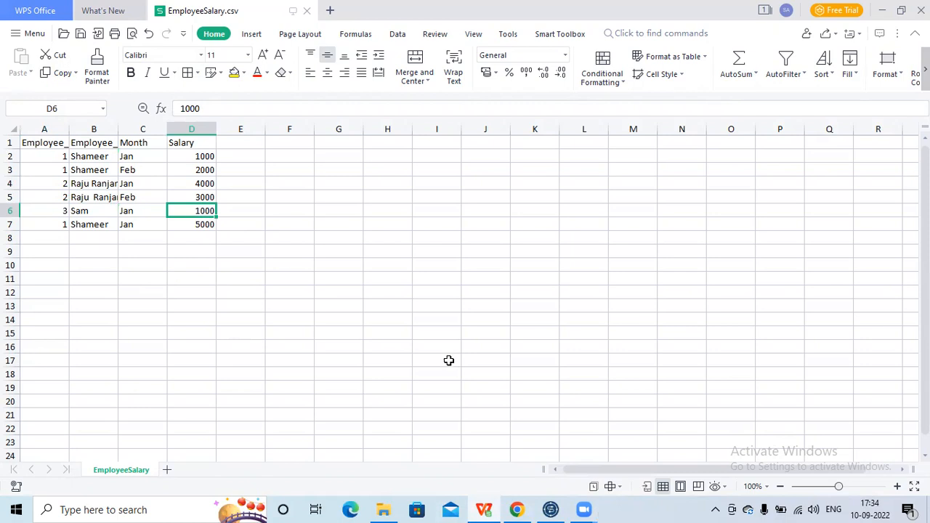
{"action": "left_click", "coordinate": [551, 510]}
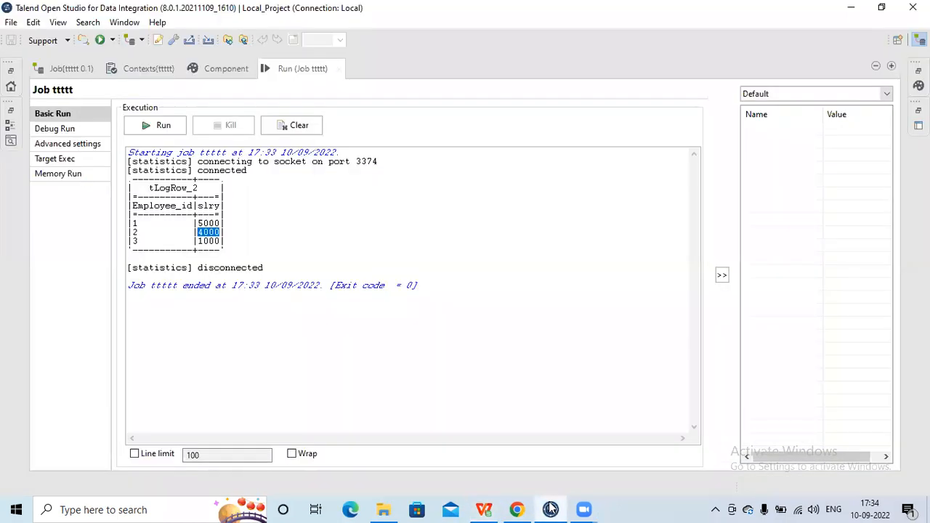
- Restore the full Talend layout and activate the components tAggregateSortedRow_1 and tLogRow_1
{"action": "double_click", "coordinate": [298, 69]}
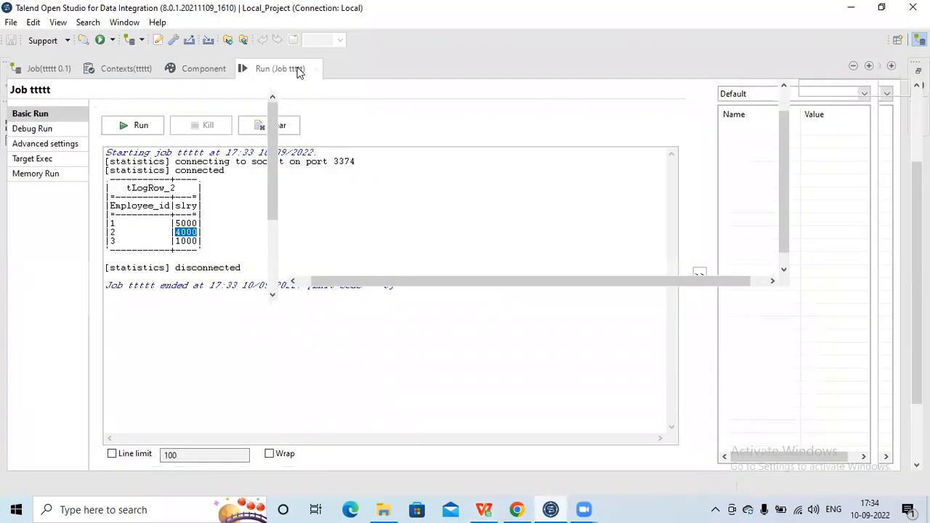
{"action": "double_click", "coordinate": [298, 70]}
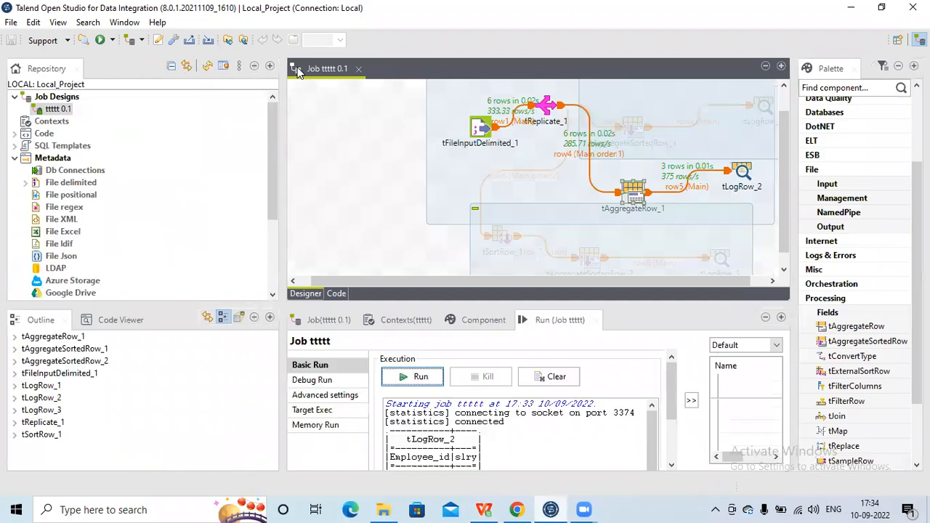
{"action": "left_click", "coordinate": [638, 126]}
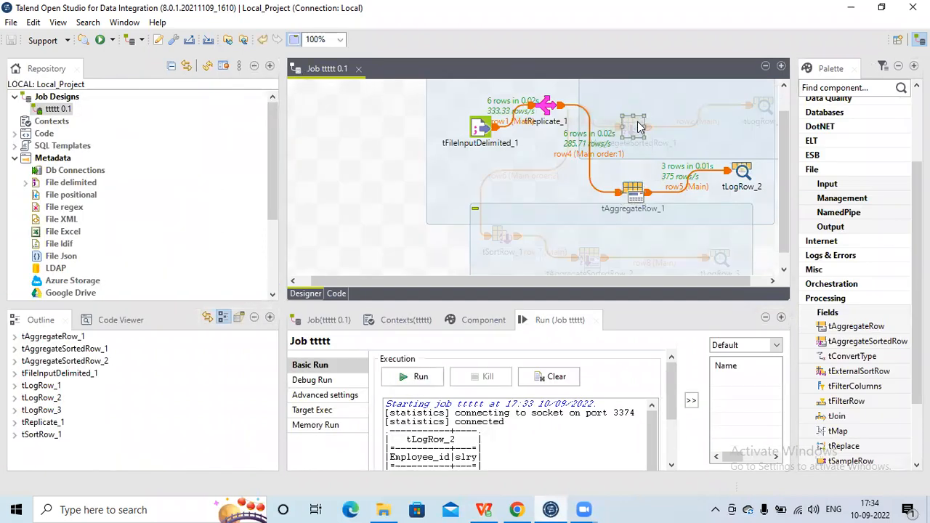
{"action": "right_click", "coordinate": [638, 126]}
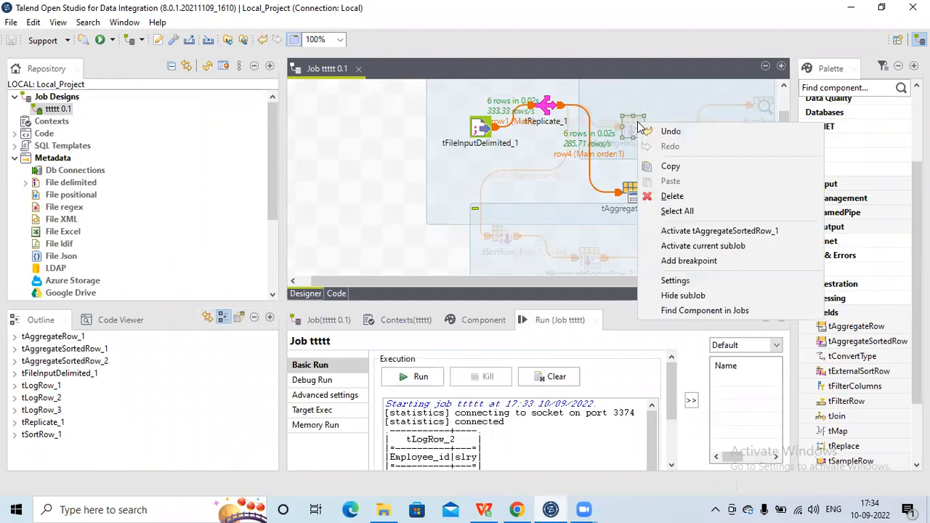
{"action": "left_click", "coordinate": [703, 231]}
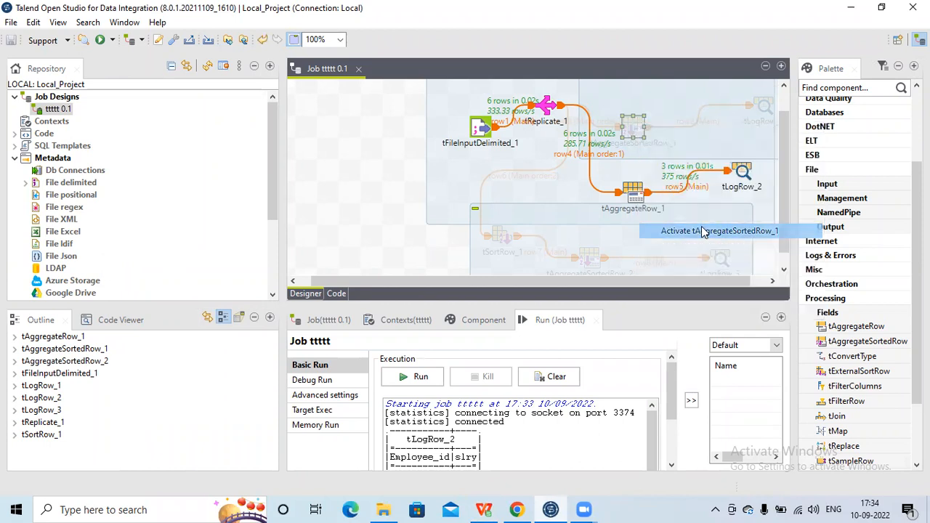
{"action": "left_click", "coordinate": [761, 111]}
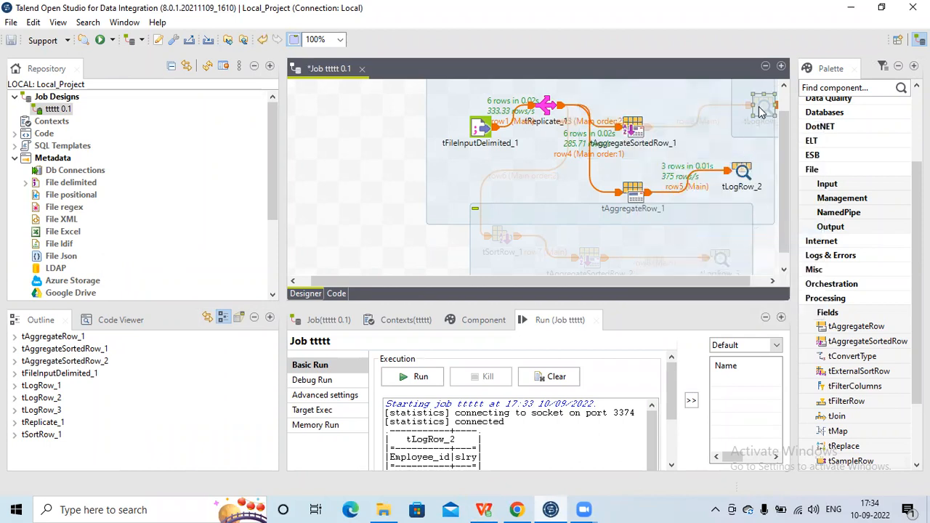
{"action": "right_click", "coordinate": [760, 111]}
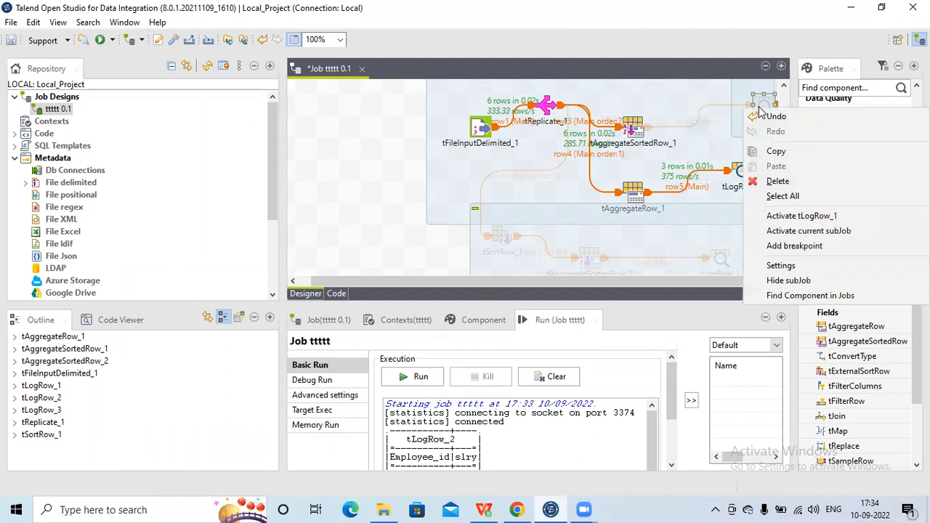
{"action": "left_click", "coordinate": [801, 217]}
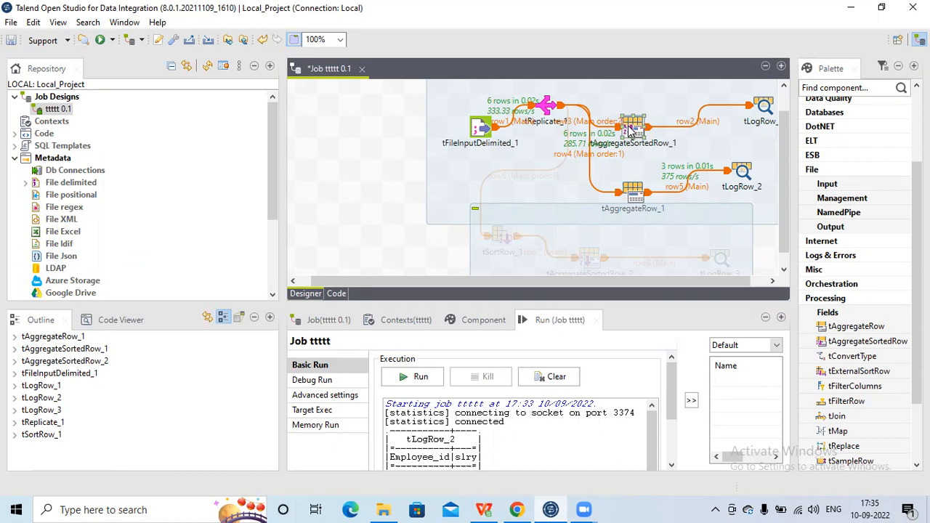
- Review the enlarged basic settings of tAggregateSortedRow_1 and its input and output schema, leaving the schema unedited
{"action": "left_click", "coordinate": [499, 318]}
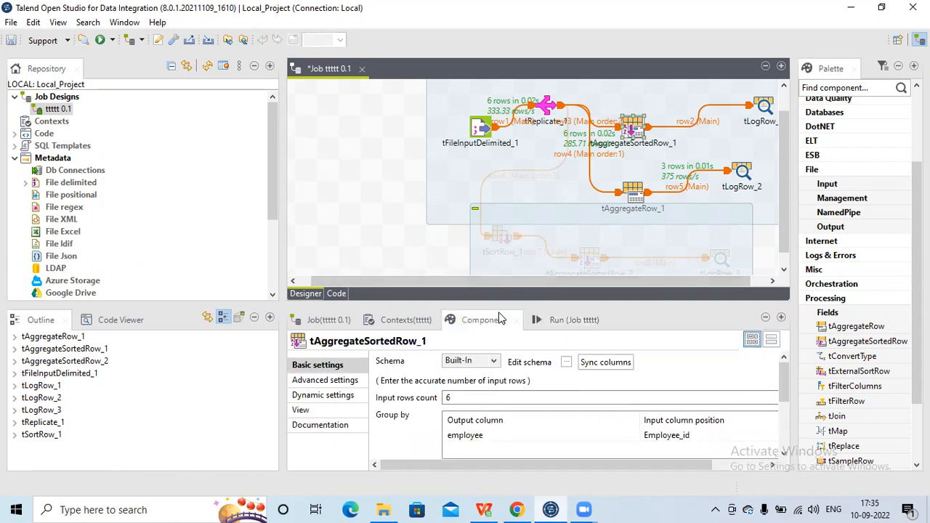
{"action": "double_click", "coordinate": [480, 320]}
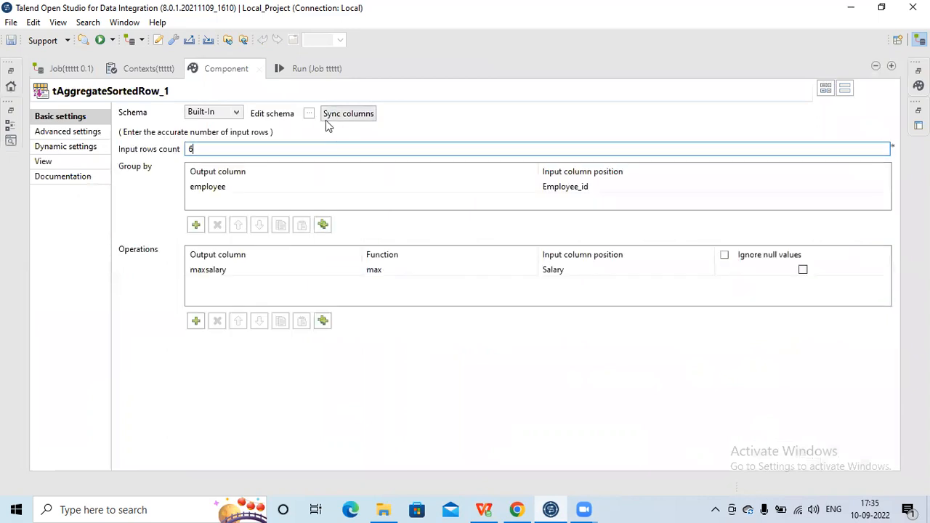
{"action": "left_click", "coordinate": [309, 118]}
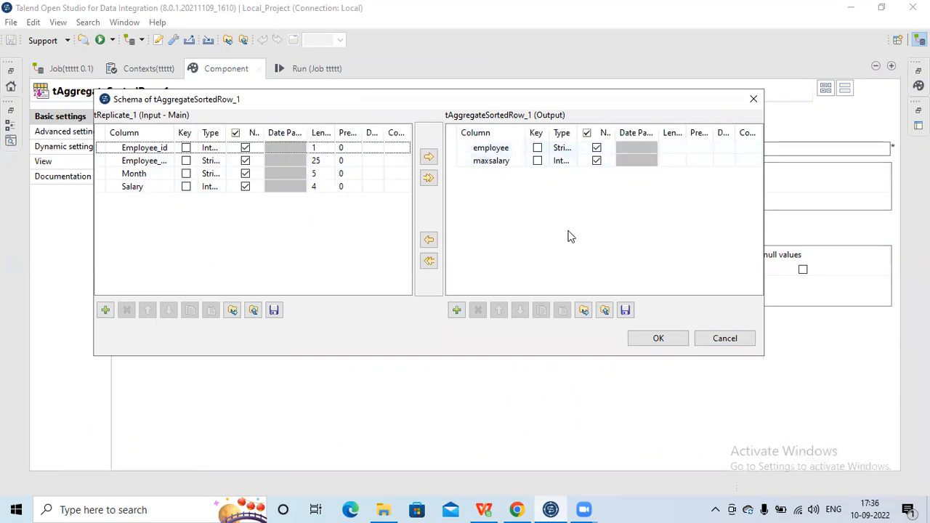
{"action": "left_click", "coordinate": [725, 339]}
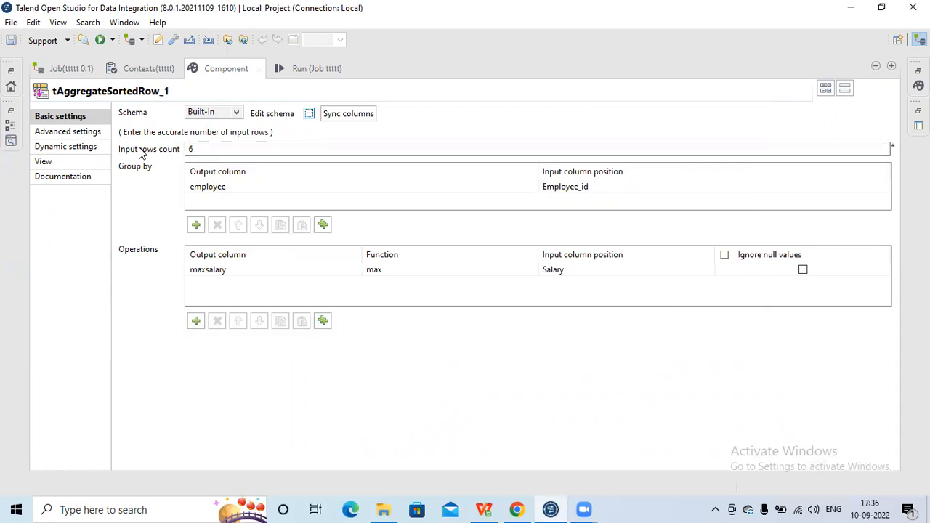
- Examine the input rows count of tAggregateSortedRow_1 and restore the normal workspace layout
{"action": "left_click", "coordinate": [196, 149]}
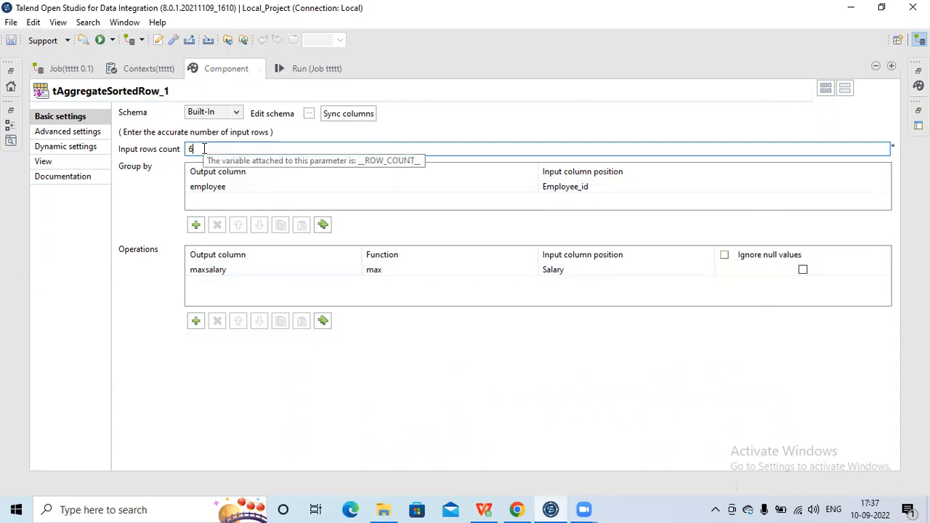
{"action": "left_click_drag", "start_coordinate": [203, 149], "coordinate": [183, 149]}
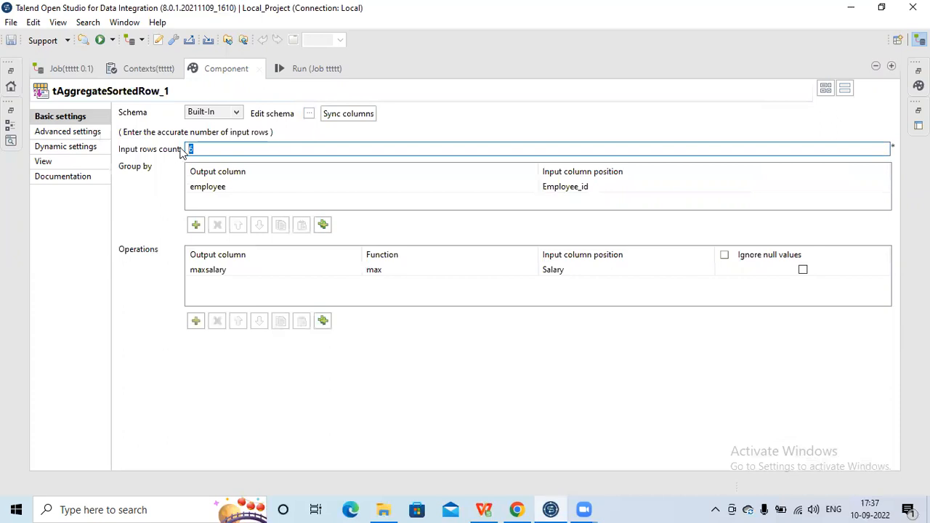
{"action": "left_click", "coordinate": [204, 149]}
{"action": "left_click_drag", "start_coordinate": [204, 149], "coordinate": [183, 149]}
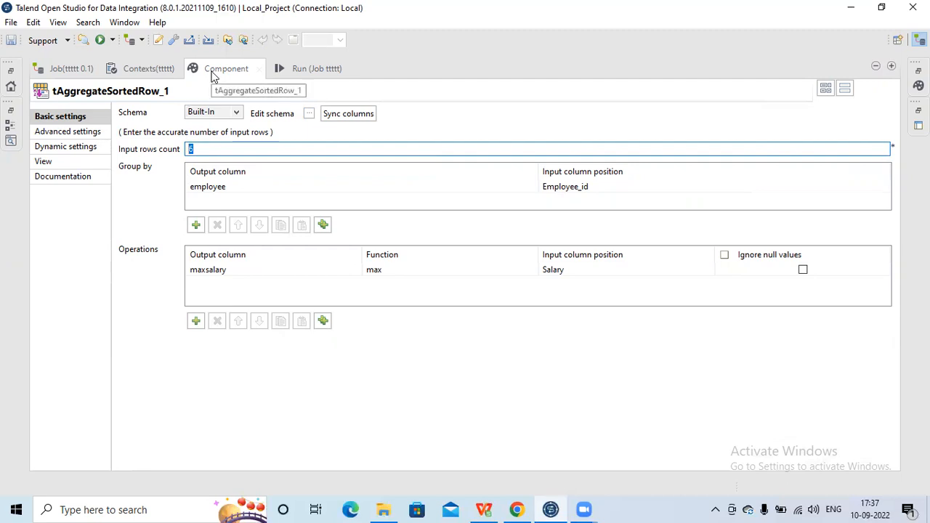
{"action": "left_click", "coordinate": [214, 77]}
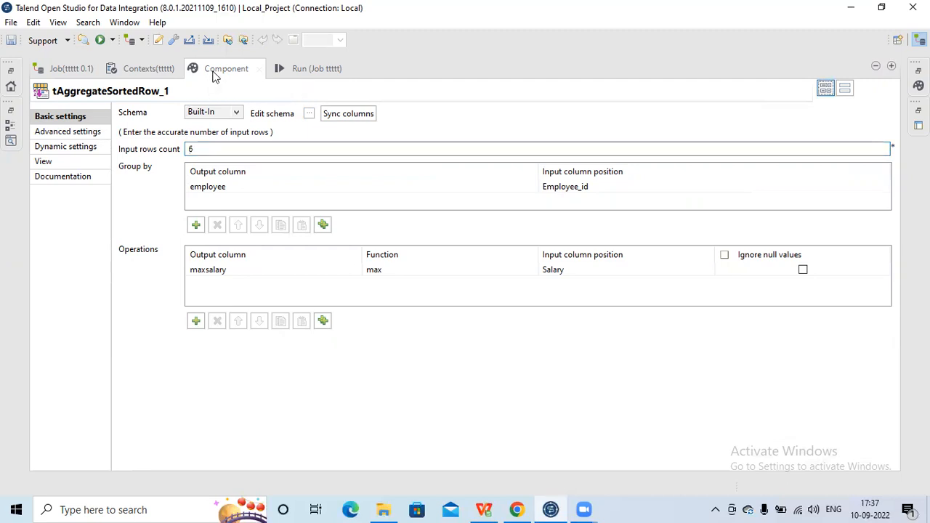
{"action": "double_click", "coordinate": [214, 70]}
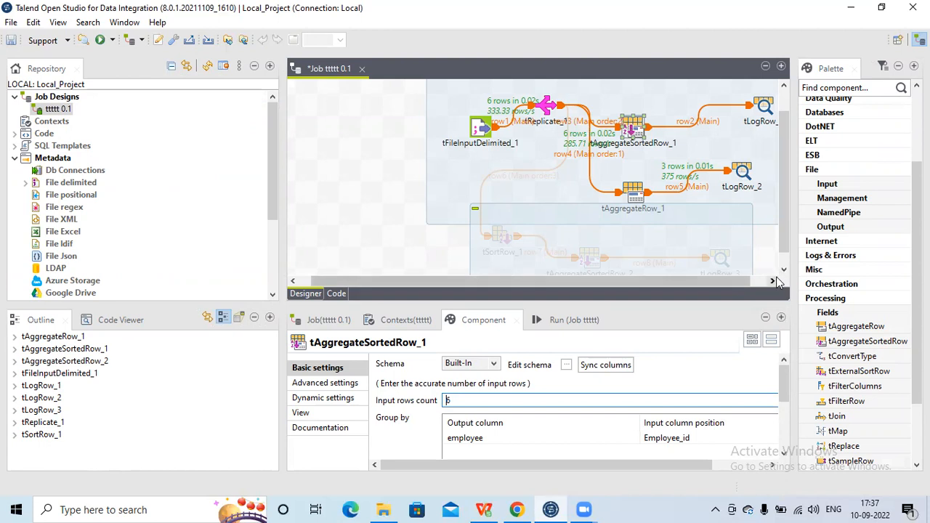
- Run the job ttttt with both aggregation branches active and enlarge its execution output
{"action": "left_click", "coordinate": [776, 282]}
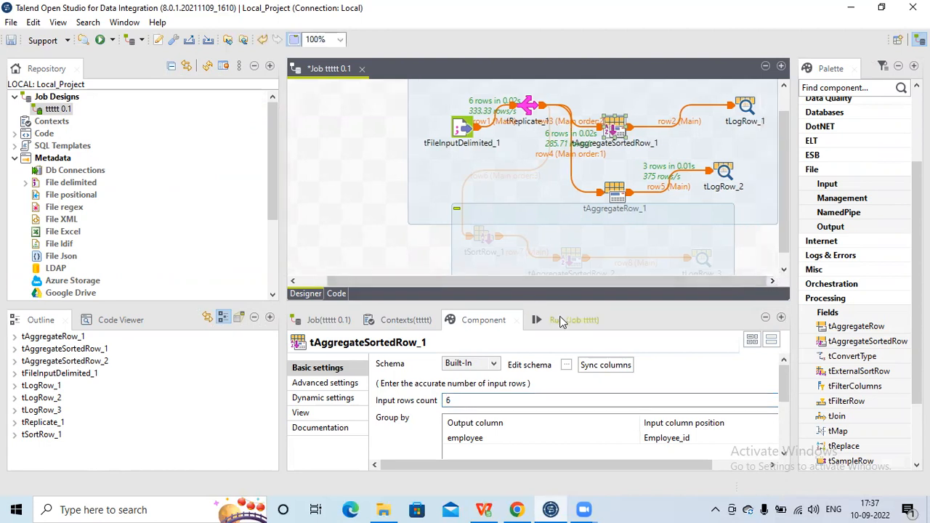
{"action": "left_click", "coordinate": [561, 322]}
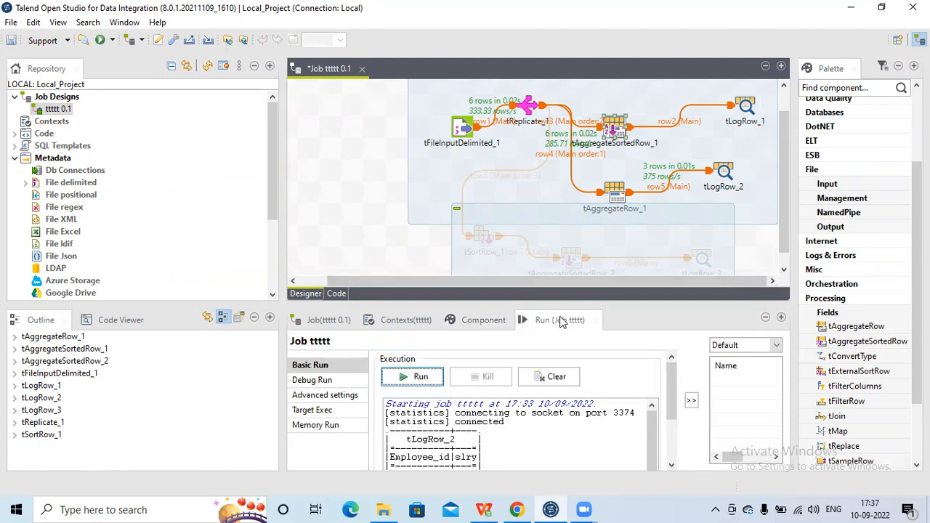
{"action": "left_click", "coordinate": [421, 377]}
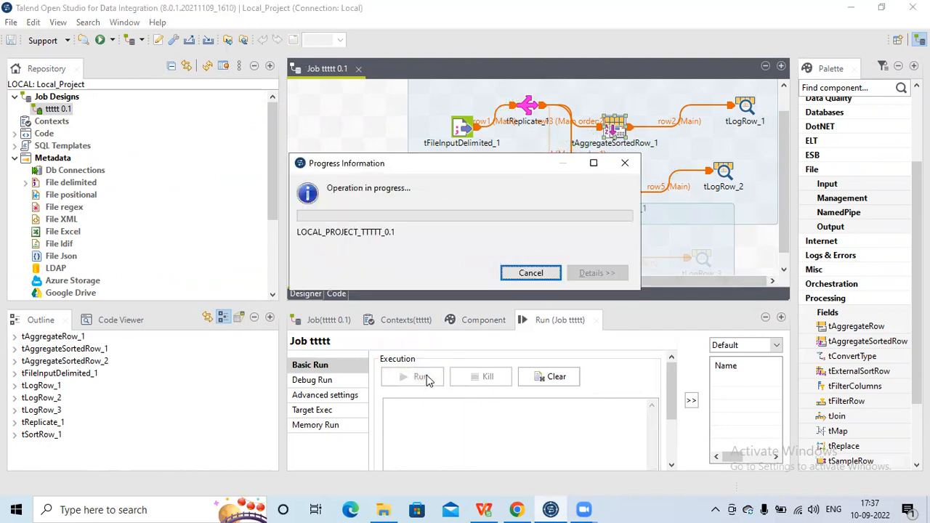
{"action": "double_click", "coordinate": [551, 323]}
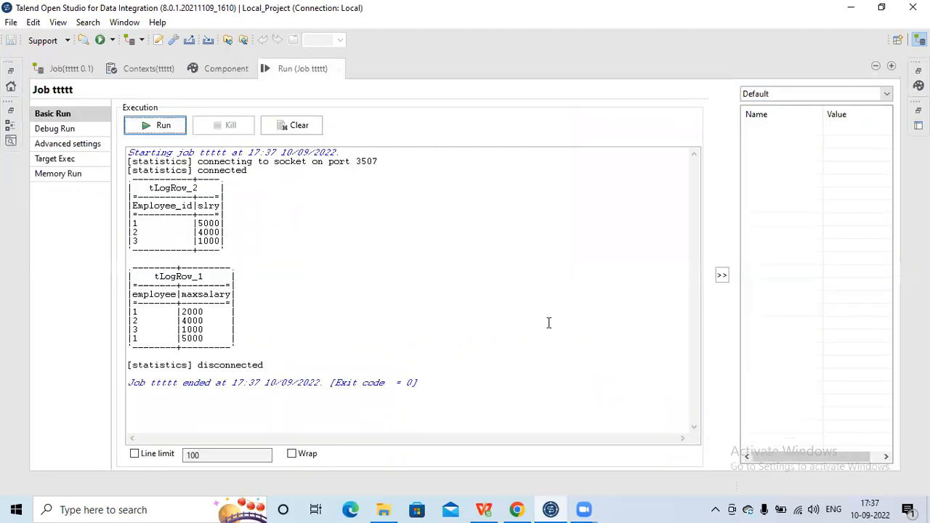
- Compare the tLogRow_2 and tLogRow_1 output tables, check their branches in the job design, and return to the enlarged run output
{"action": "double_click", "coordinate": [182, 187]}
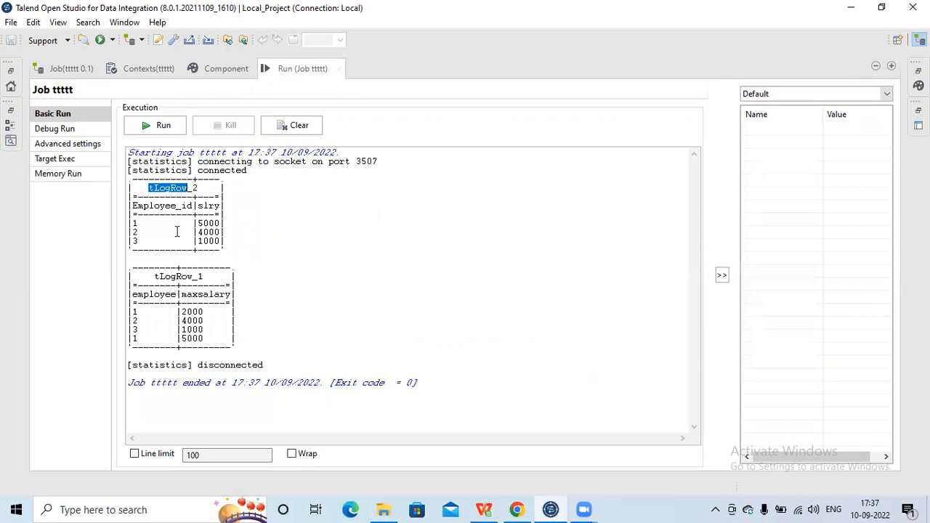
{"action": "double_click", "coordinate": [178, 275]}
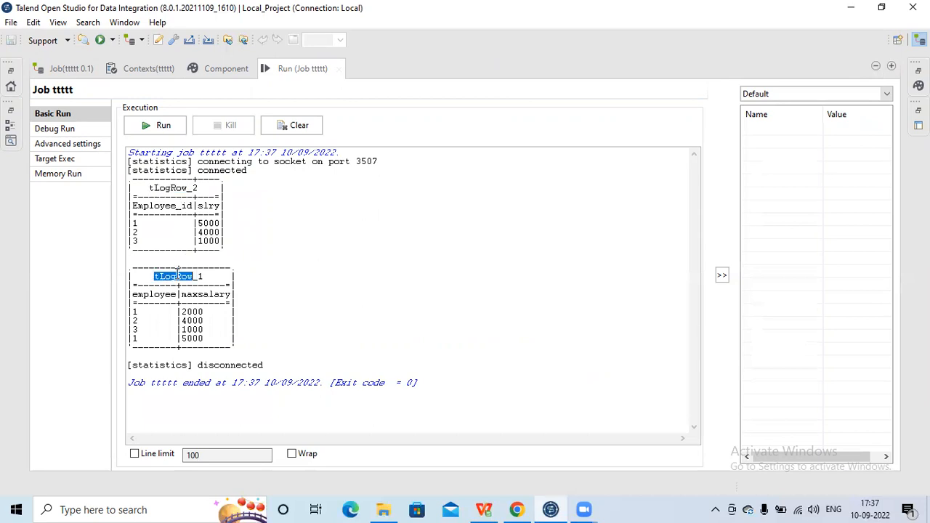
{"action": "double_click", "coordinate": [325, 71]}
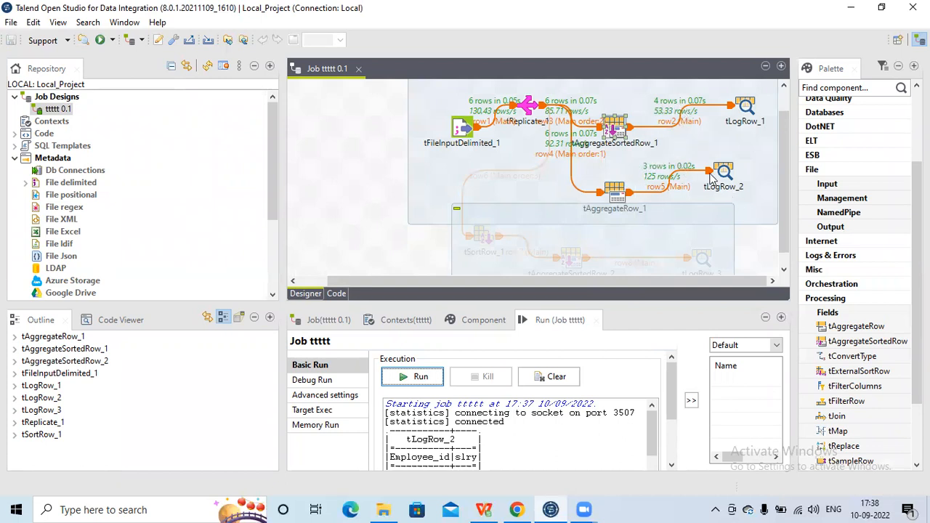
{"action": "double_click", "coordinate": [547, 322]}
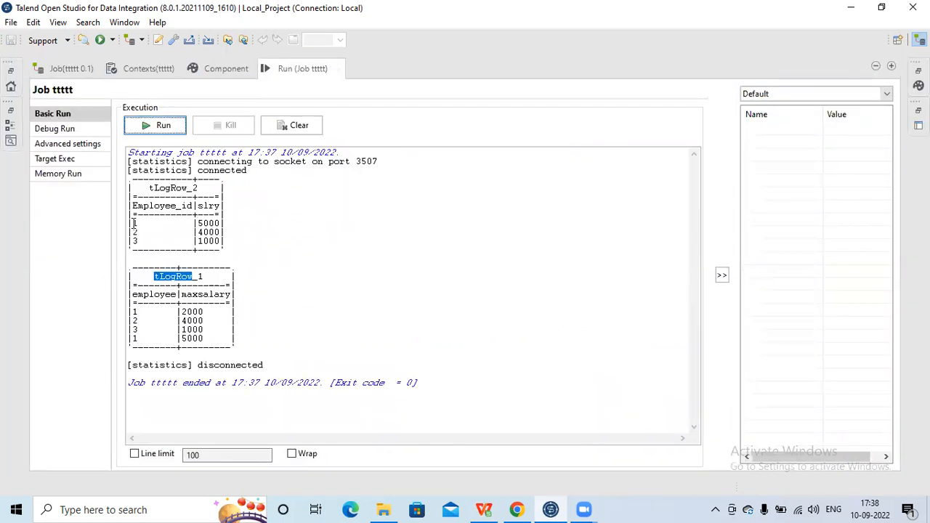
- Check the first employee's salary in the tLogRow_2 output against cell D7 of EmployeeSalary.csv in WPS Office
{"action": "left_click", "coordinate": [133, 223]}
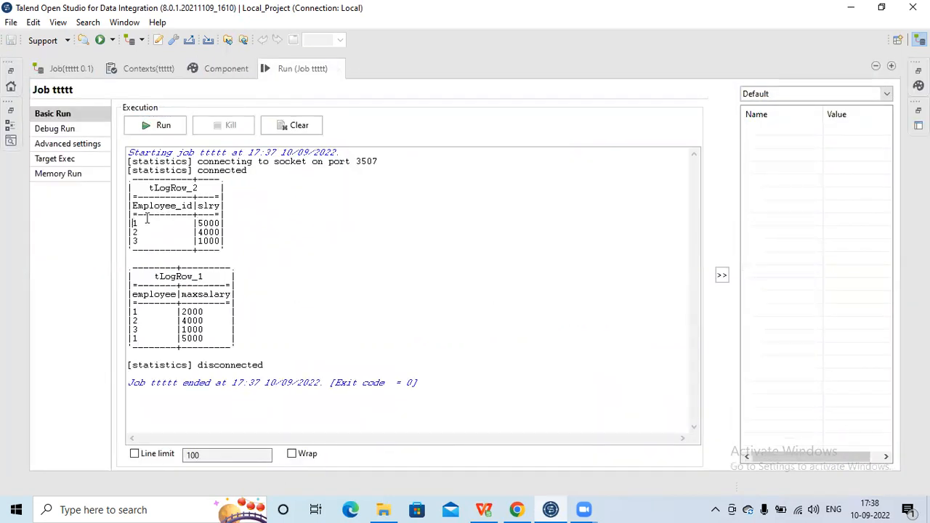
{"action": "double_click", "coordinate": [206, 224]}
{"action": "left_click", "coordinate": [484, 509]}
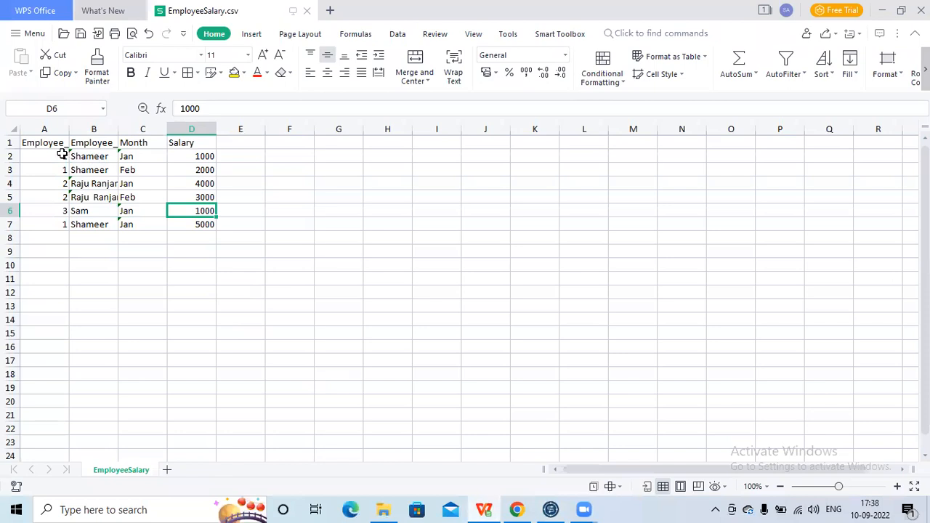
{"action": "left_click", "coordinate": [205, 226]}
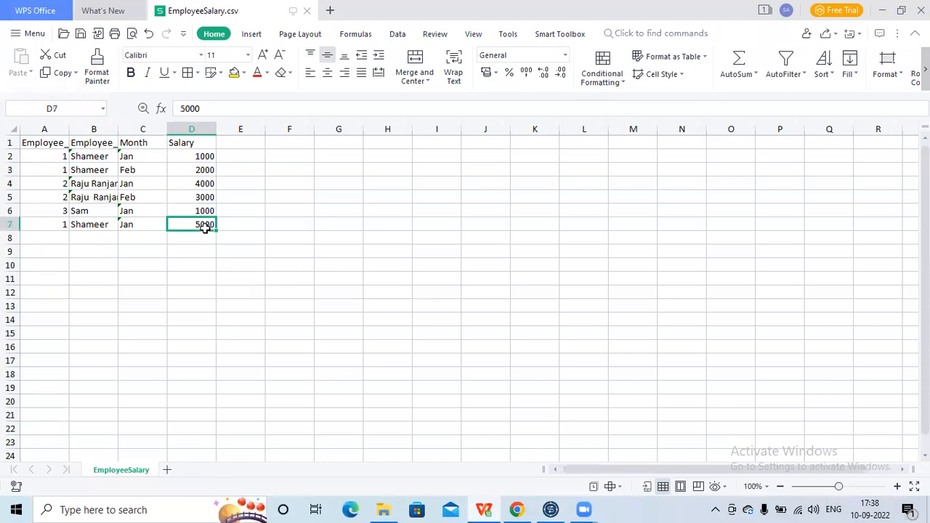
- Switch back to Talend and examine the first and last rows of the tLogRow_1 output for the repeated employee
{"action": "left_click", "coordinate": [554, 508]}
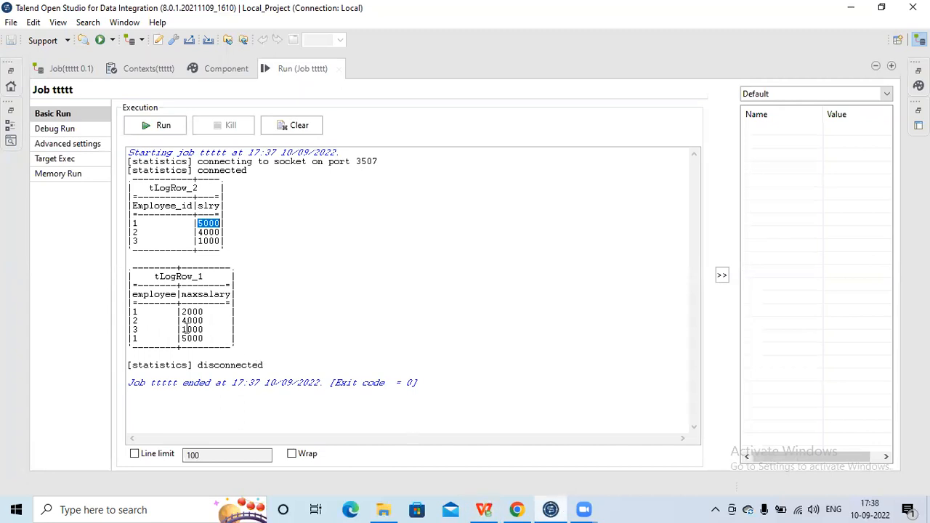
{"action": "left_click", "coordinate": [133, 311]}
{"action": "double_click", "coordinate": [183, 311]}
{"action": "double_click", "coordinate": [191, 338]}
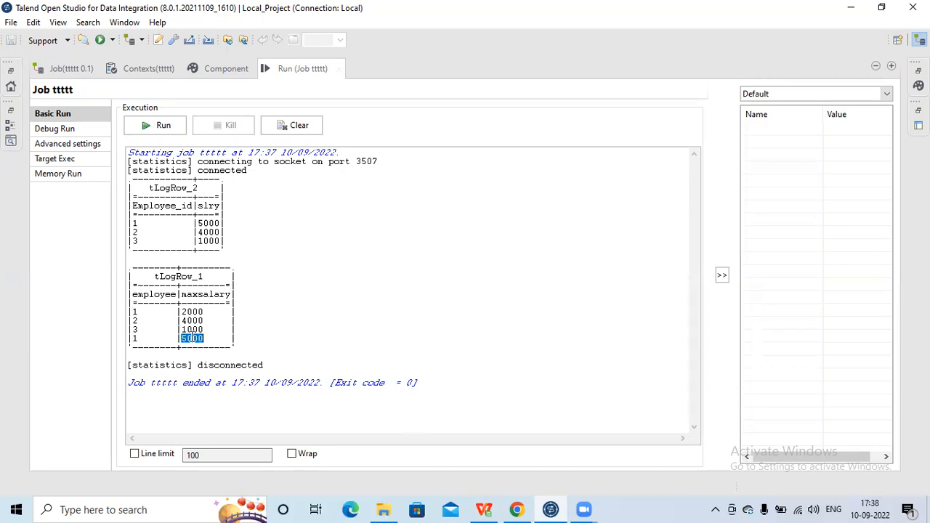
- Switch to EmployeeSalary.csv in WPS Office and compare the consecutive employee IDs in A2 and A3, ending at the salary in D3
{"action": "left_click", "coordinate": [485, 508]}
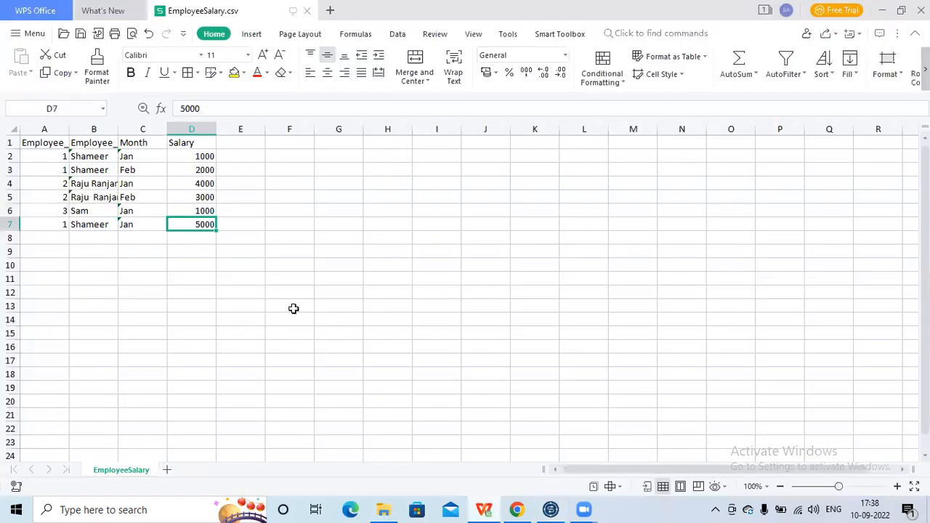
{"action": "left_click", "coordinate": [46, 154]}
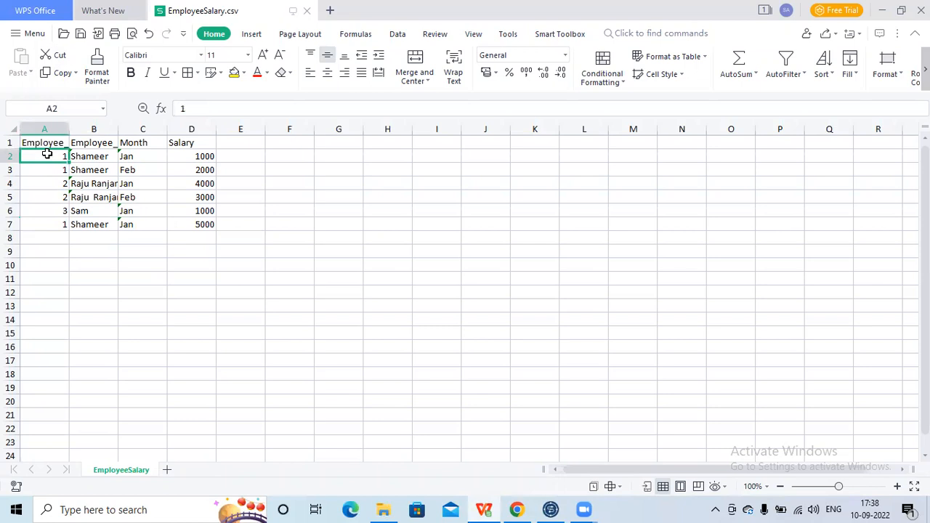
{"action": "key", "text": "Down"}
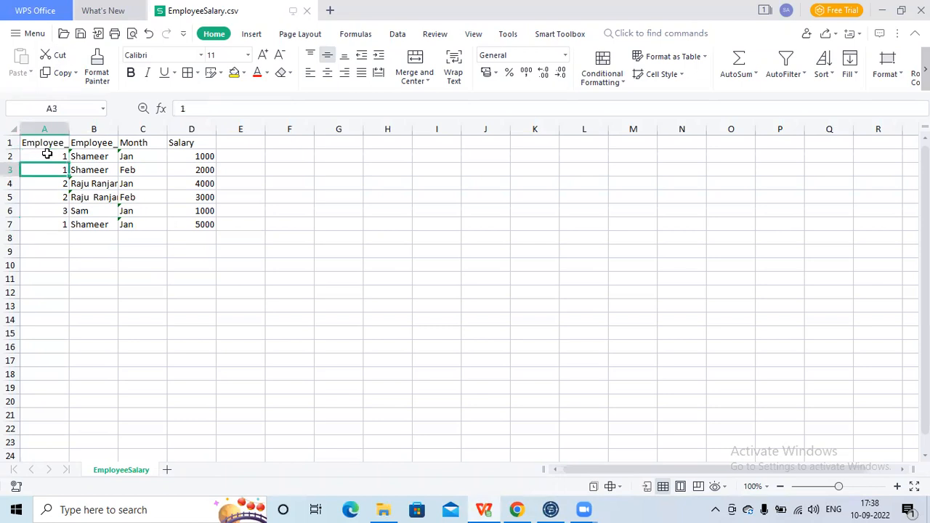
{"action": "key", "text": "Up"}
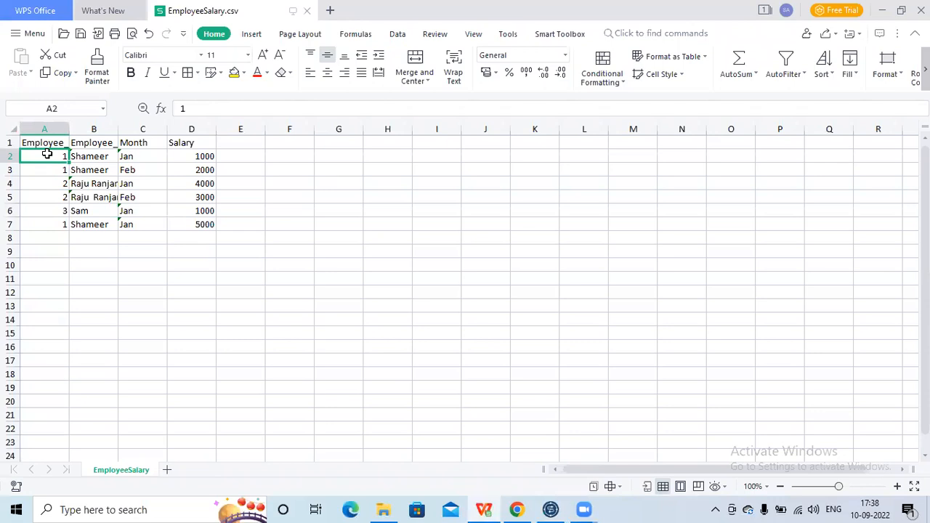
{"action": "key", "text": "Down"}
{"action": "key", "text": "Up"}
{"action": "left_click", "coordinate": [58, 169]}
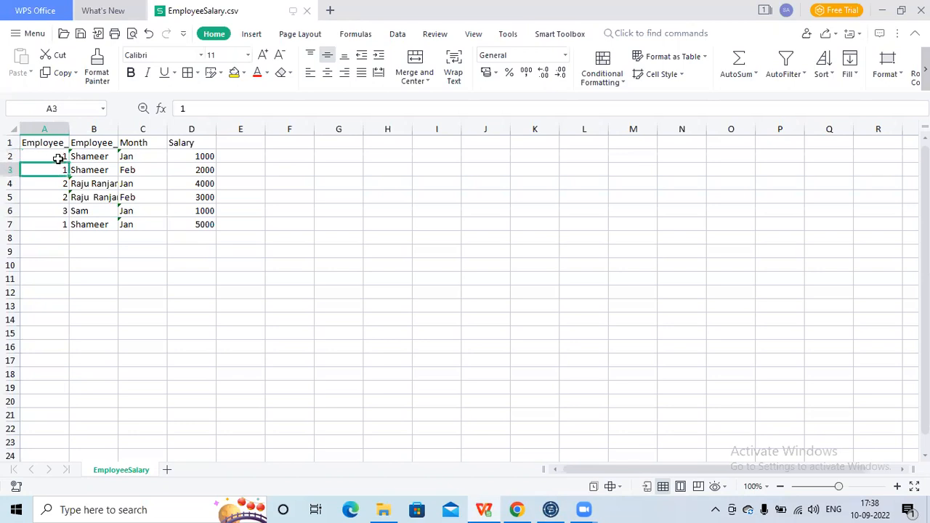
{"action": "left_click", "coordinate": [58, 158]}
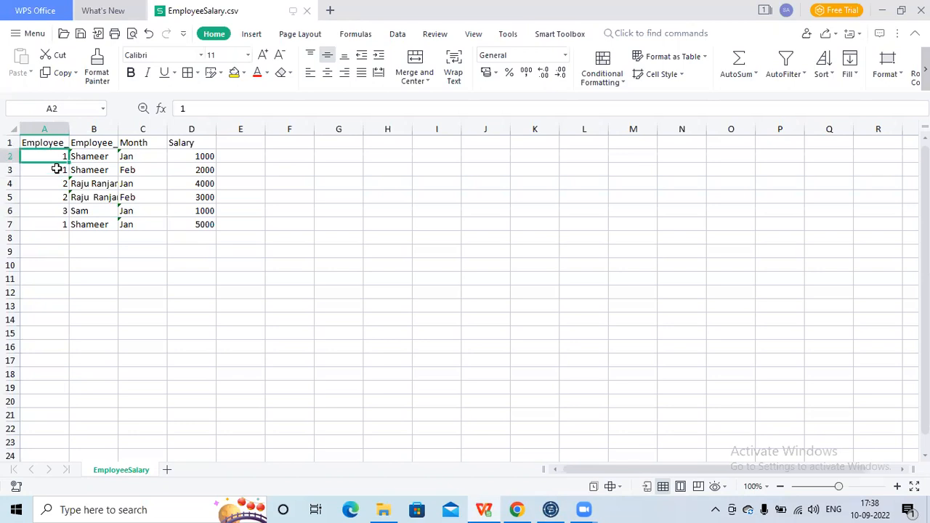
{"action": "left_click", "coordinate": [57, 169]}
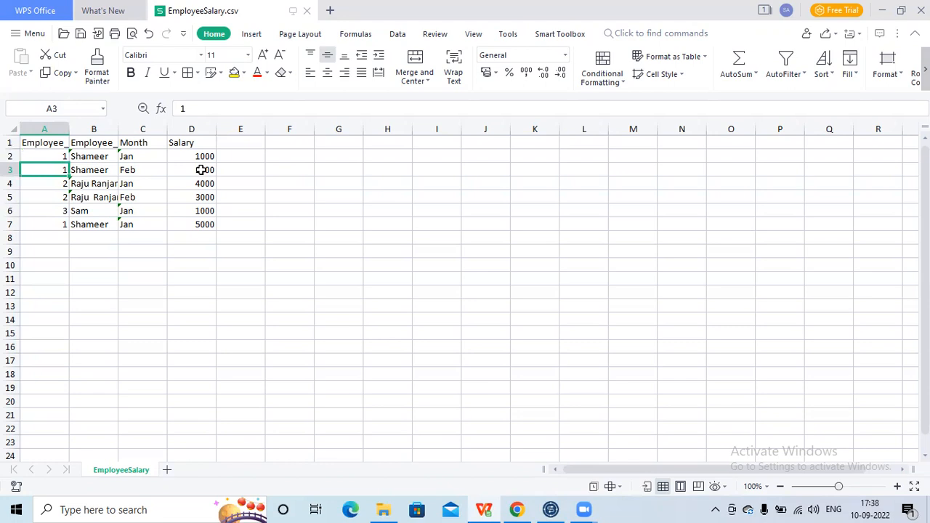
{"action": "left_click", "coordinate": [201, 169]}
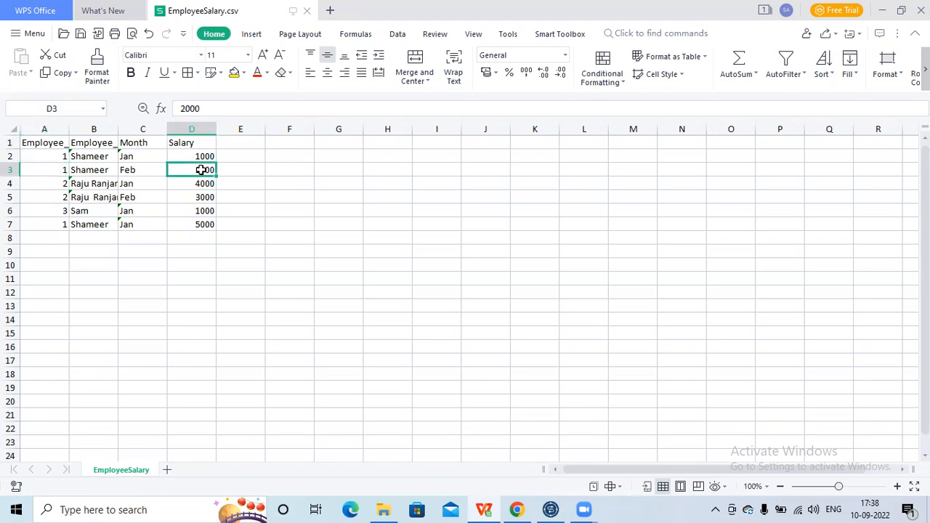
- Examine the employee ID and salary in row 4, followed by the employee IDs in rows 6 and 7
{"action": "left_click", "coordinate": [54, 186]}
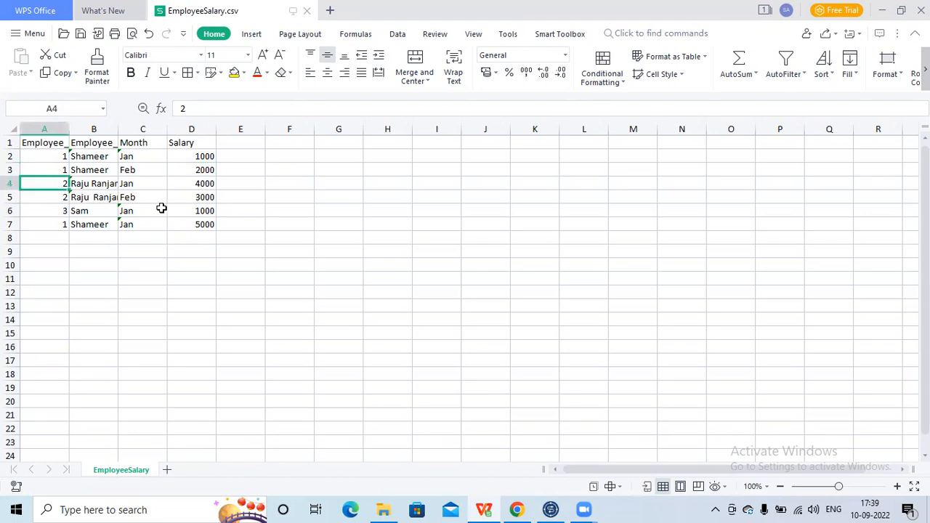
{"action": "left_click", "coordinate": [194, 187]}
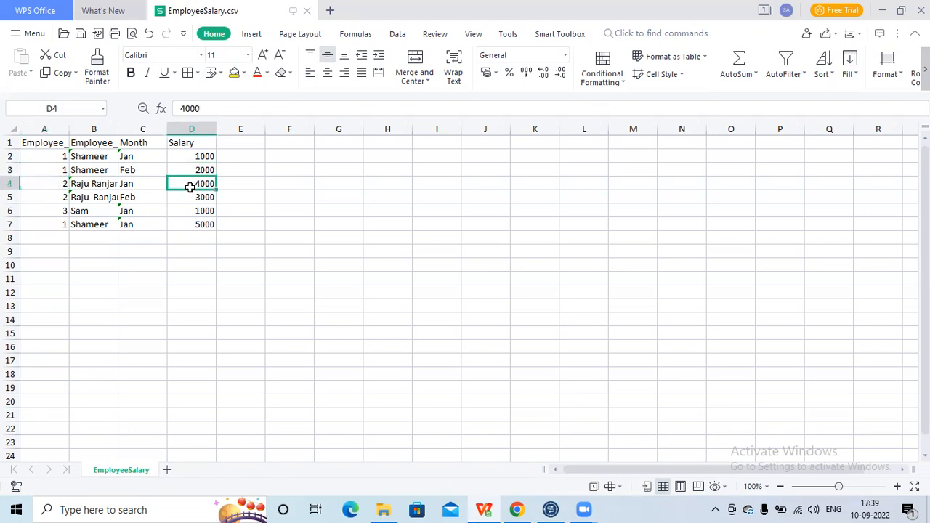
{"action": "left_click", "coordinate": [58, 211]}
{"action": "left_click", "coordinate": [59, 223]}
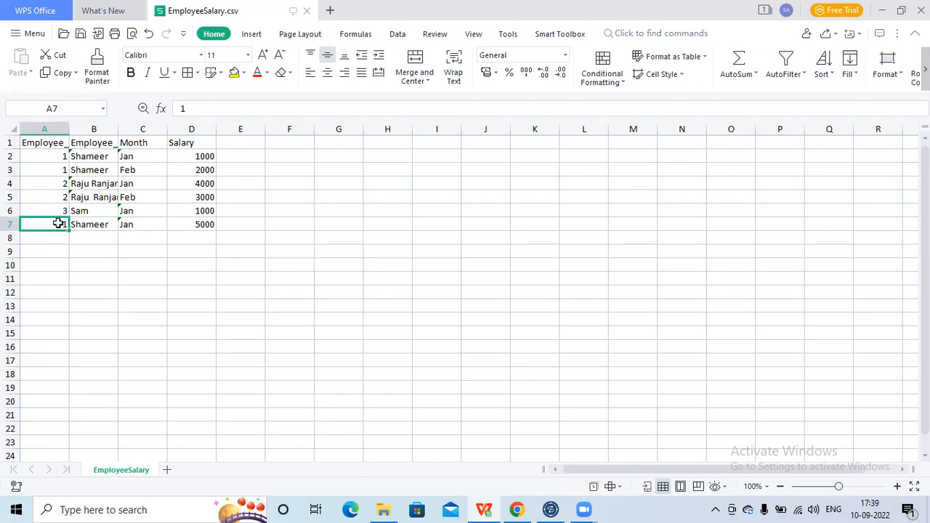
- Compare the employee IDs in A2, A7 and A3, and inspect the Employee_id column header
{"action": "left_click", "coordinate": [58, 154]}
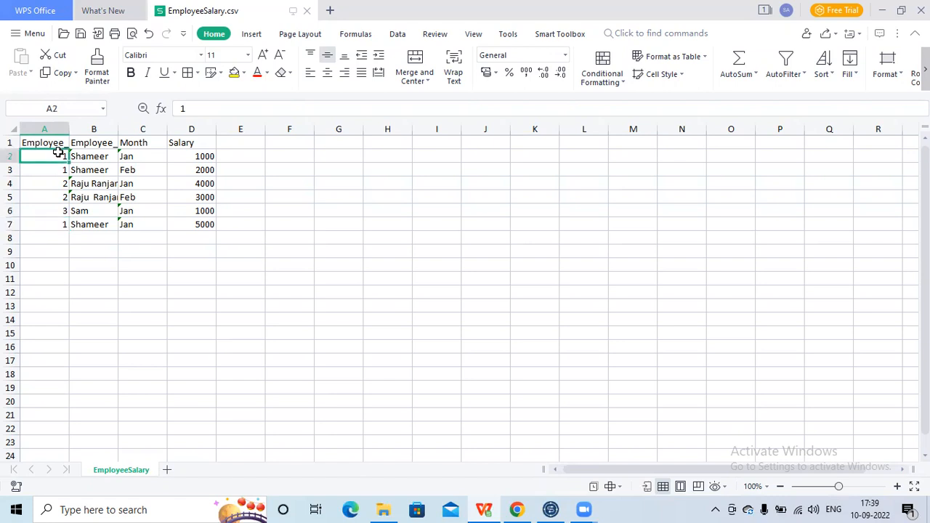
{"action": "left_click", "coordinate": [61, 225]}
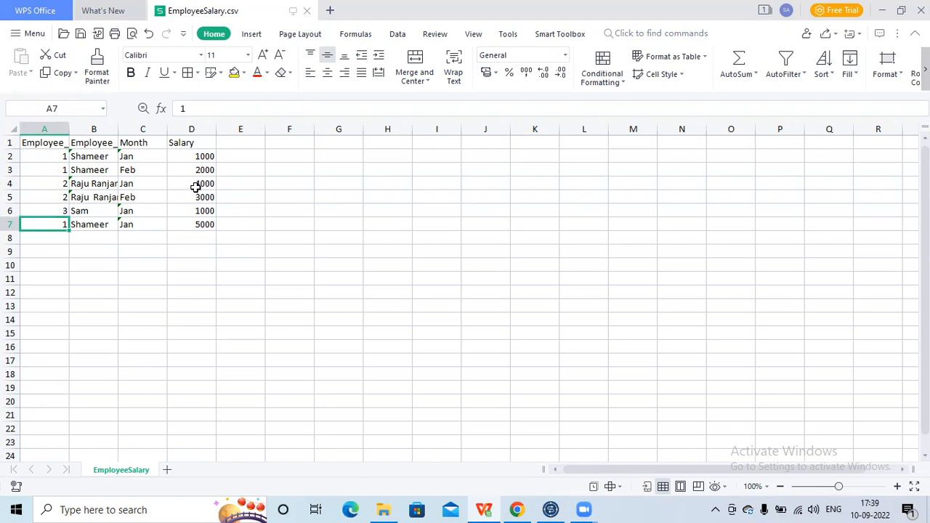
{"action": "left_click", "coordinate": [50, 159]}
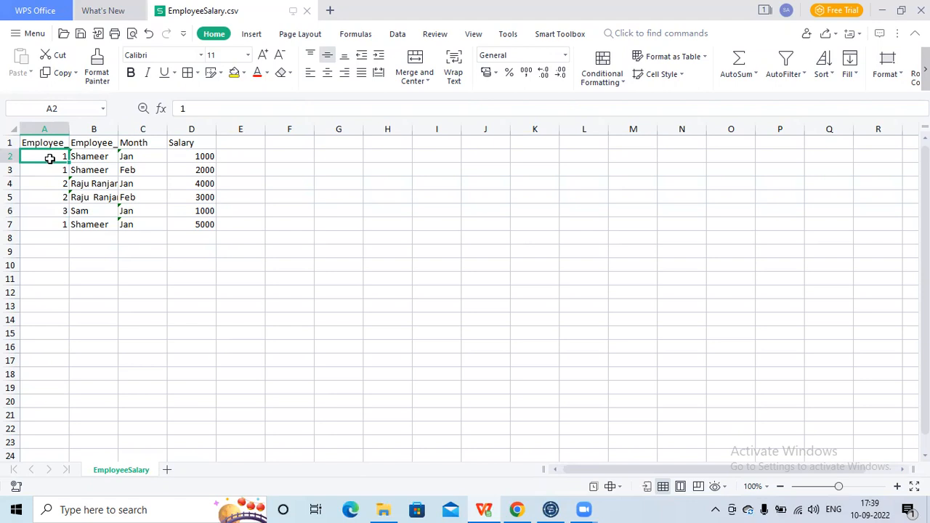
{"action": "left_click", "coordinate": [58, 168]}
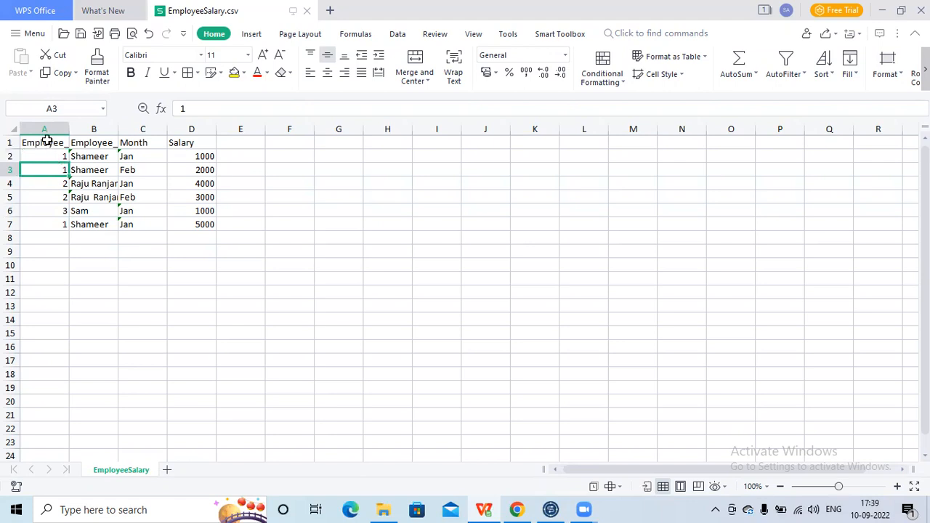
{"action": "left_click", "coordinate": [47, 140]}
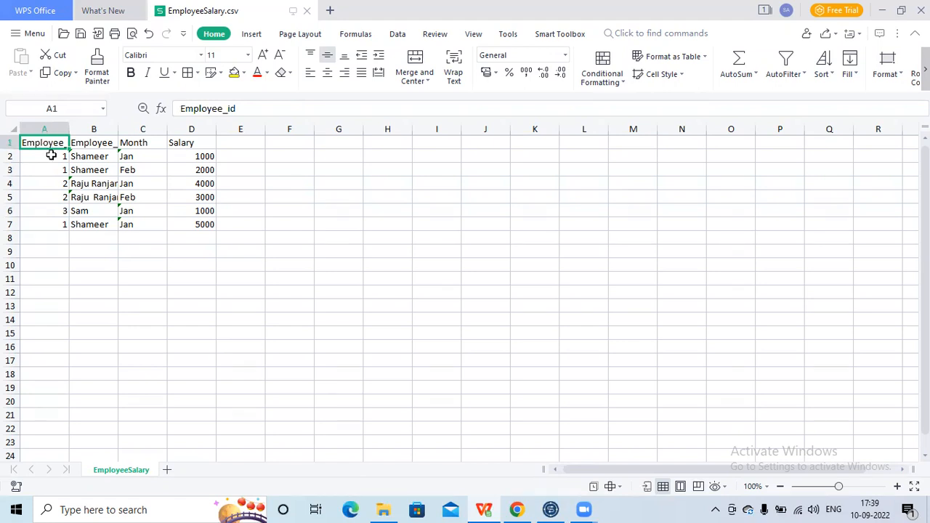
- Trace the grouping of employee IDs from A2 to A4, and examine the A2:A3 group with its salary in D3
{"action": "left_click", "coordinate": [51, 155]}
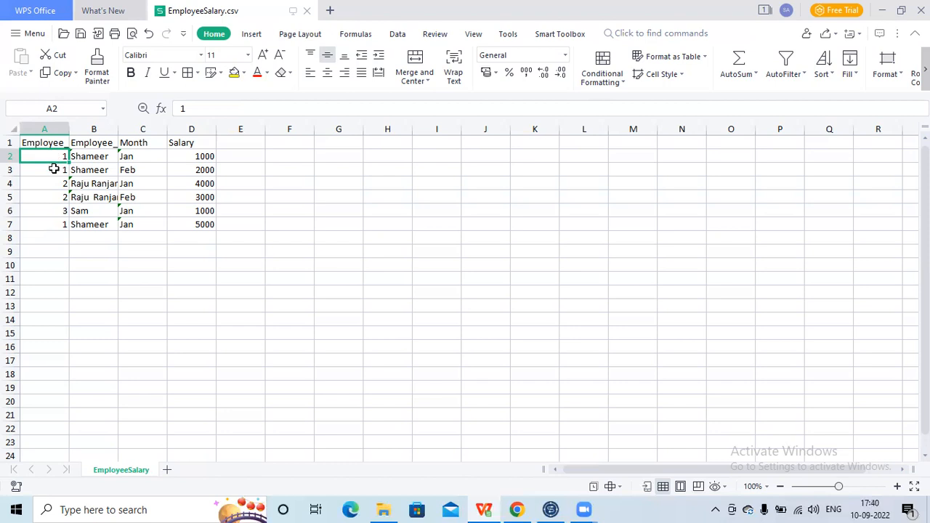
{"action": "left_click", "coordinate": [54, 168]}
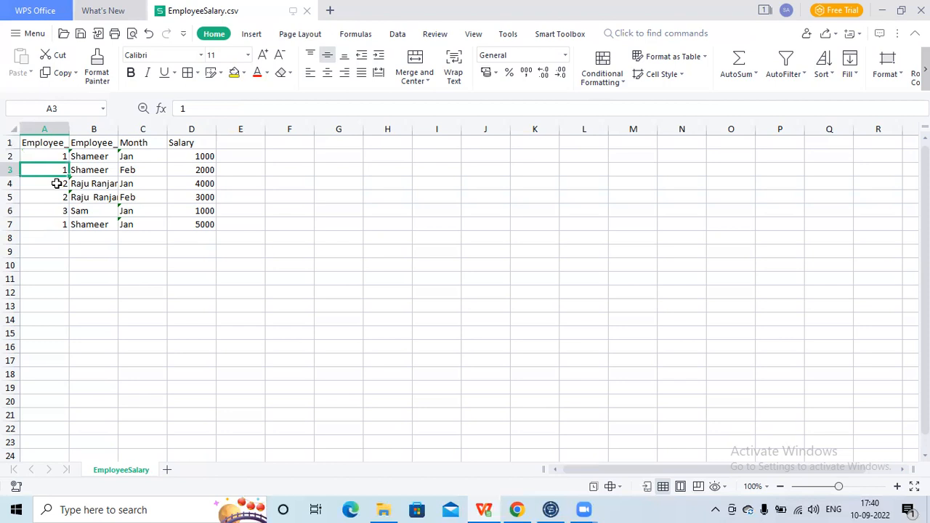
{"action": "left_click", "coordinate": [56, 183]}
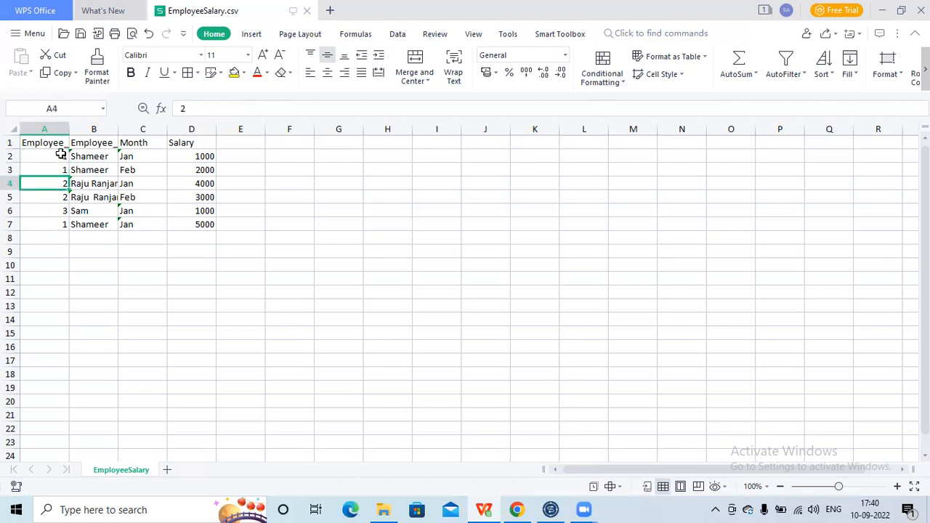
{"action": "left_click", "coordinate": [58, 158]}
{"action": "left_click_drag", "start_coordinate": [57, 161], "coordinate": [57, 166]}
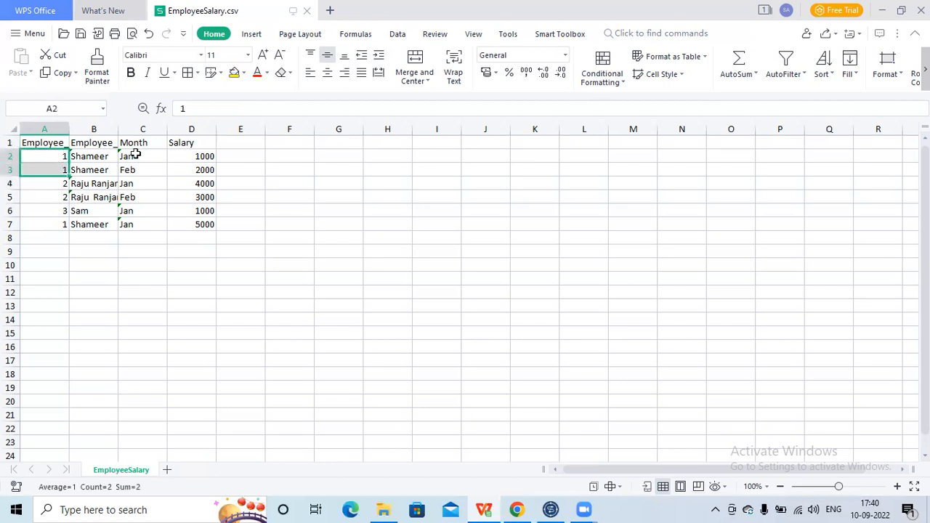
{"action": "left_click", "coordinate": [208, 170]}
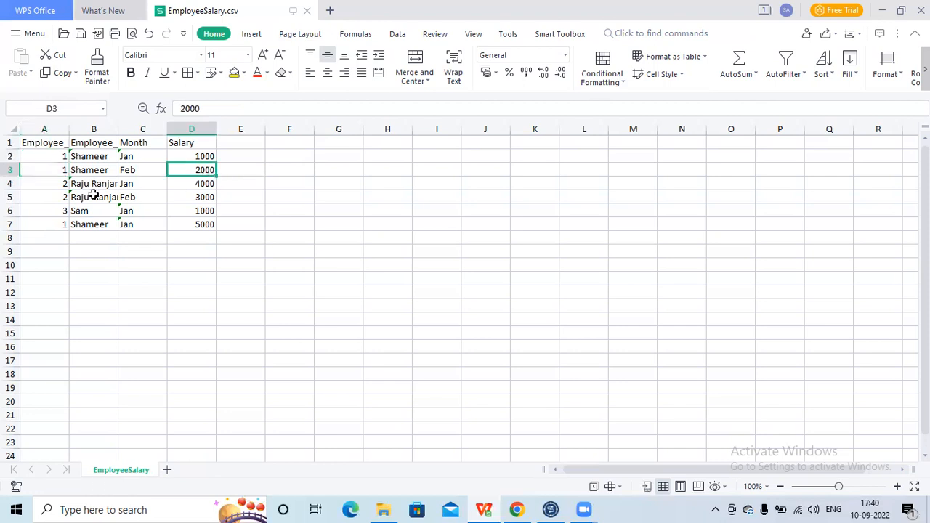
- Examine the employee ID group in A4:A5 together with its salaries in D4:D5
{"action": "left_click", "coordinate": [56, 184]}
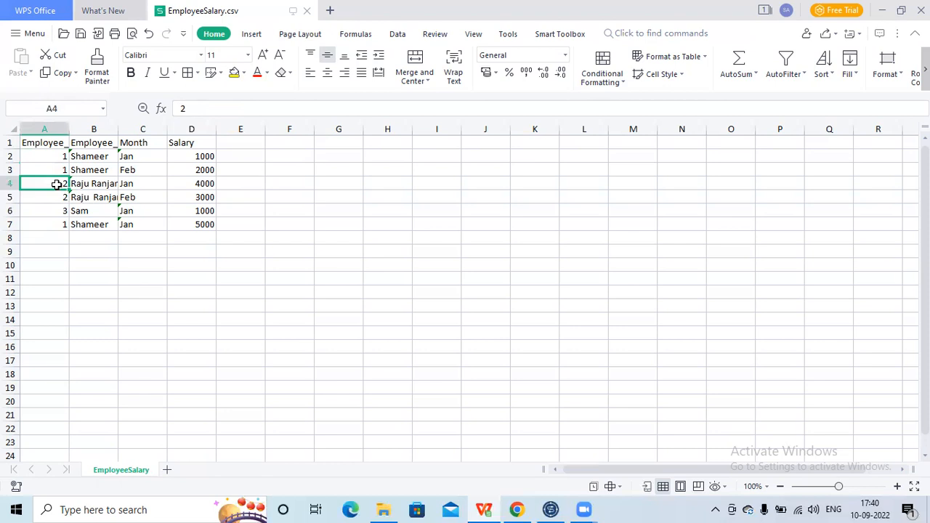
{"action": "left_click", "coordinate": [56, 195]}
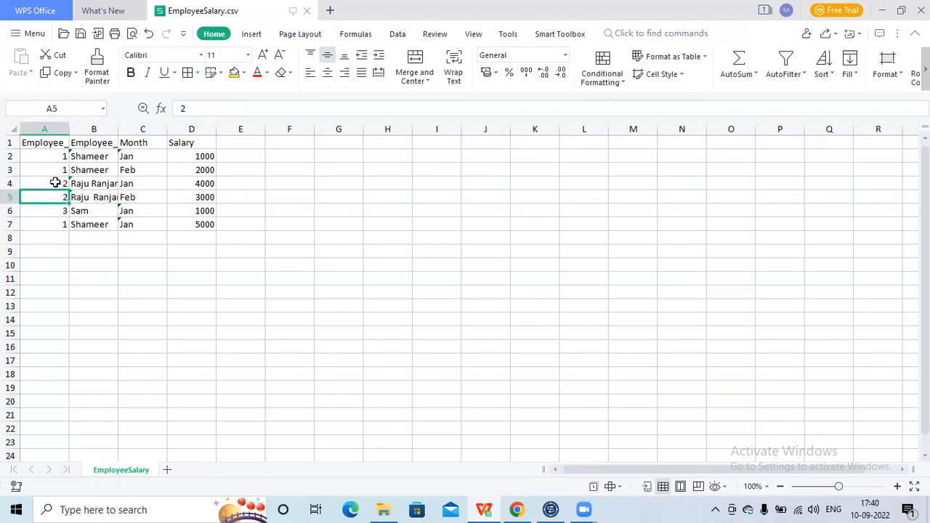
{"action": "left_click", "coordinate": [56, 182]}
{"action": "left_click_drag", "start_coordinate": [55, 183], "coordinate": [53, 194]}
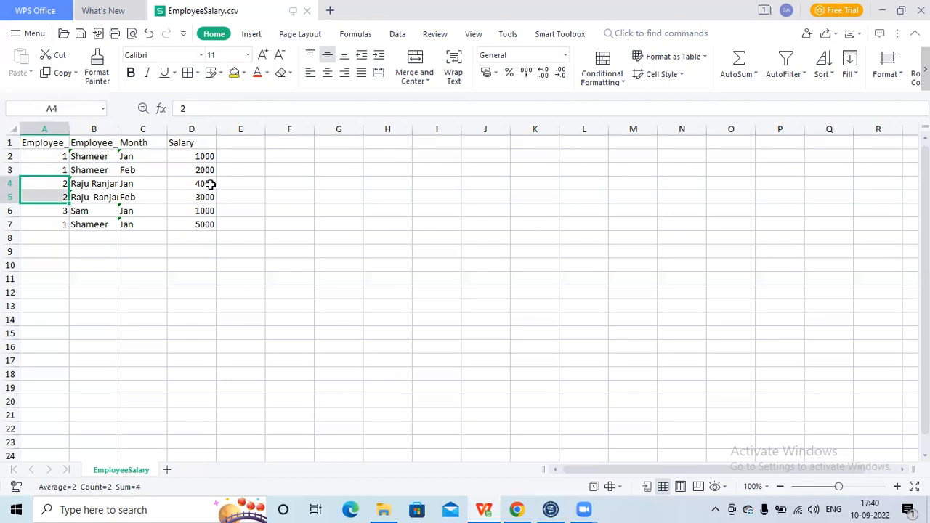
{"action": "left_click_drag", "start_coordinate": [209, 183], "coordinate": [208, 195]}
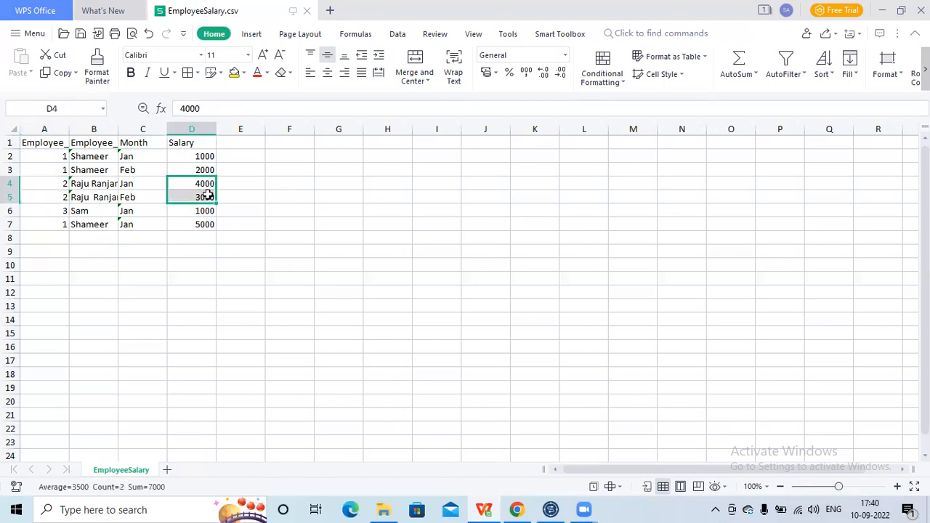
- Examine the employee ID and salary in row 6, and compare the IDs in A6 and A7
{"action": "left_click", "coordinate": [62, 210]}
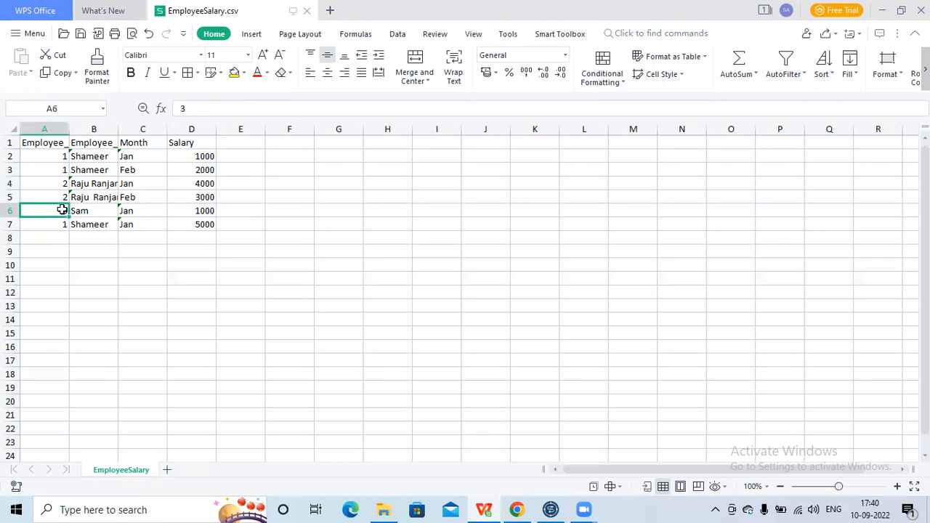
{"action": "left_click", "coordinate": [208, 210]}
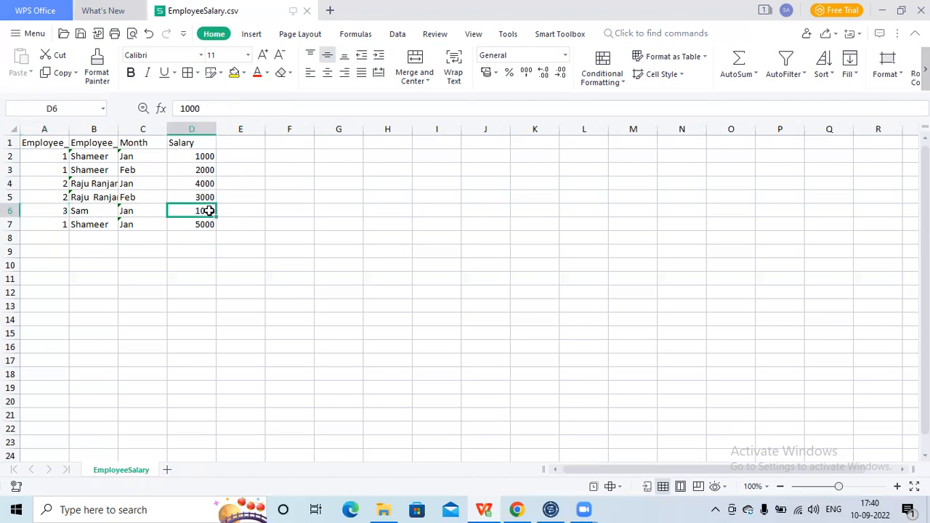
{"action": "left_click", "coordinate": [50, 213]}
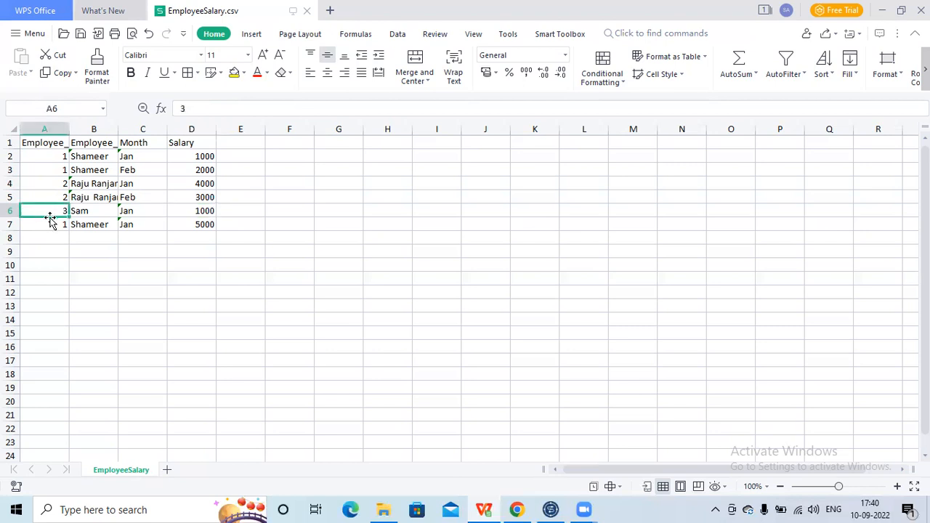
{"action": "left_click", "coordinate": [48, 223]}
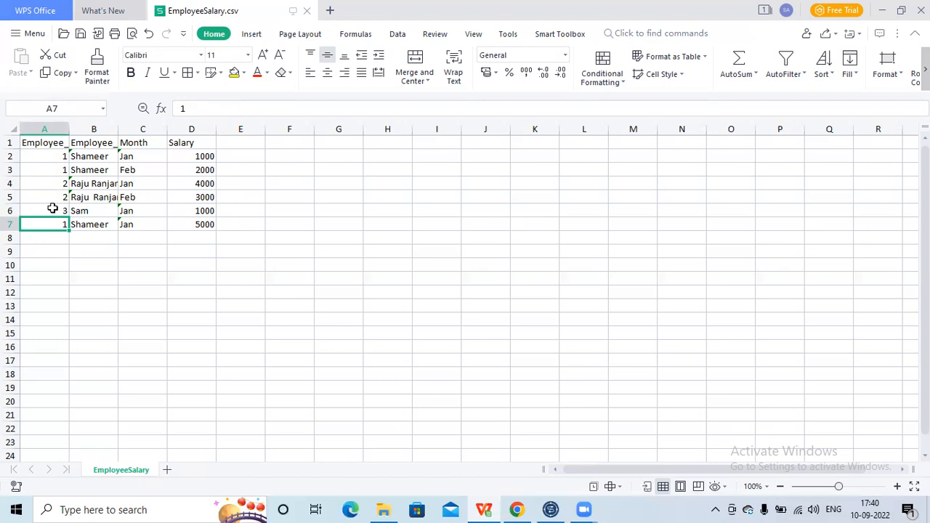
{"action": "left_click", "coordinate": [52, 209]}
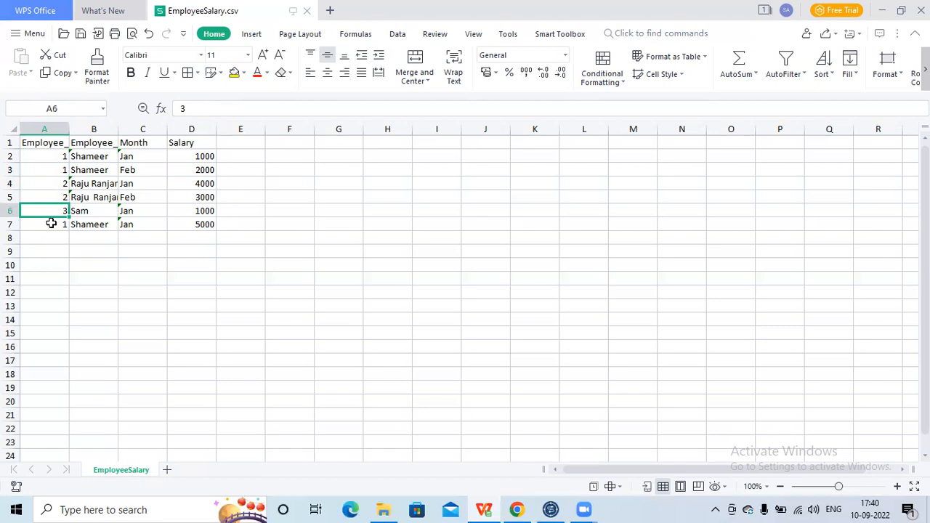
- Inspect the full record in A7:D7, and compare it with the employee ID in A2 and the Employee_id header
{"action": "left_click_drag", "start_coordinate": [51, 224], "coordinate": [190, 224]}
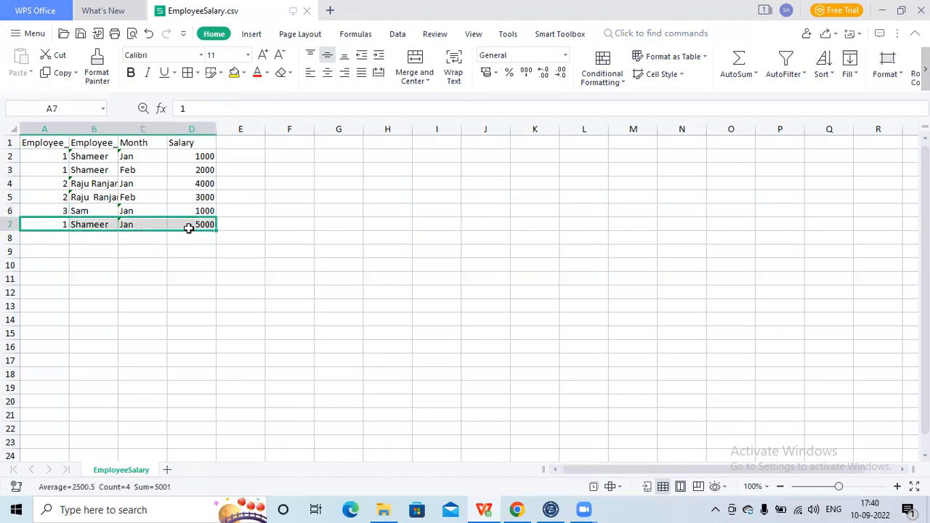
{"action": "left_click", "coordinate": [56, 152]}
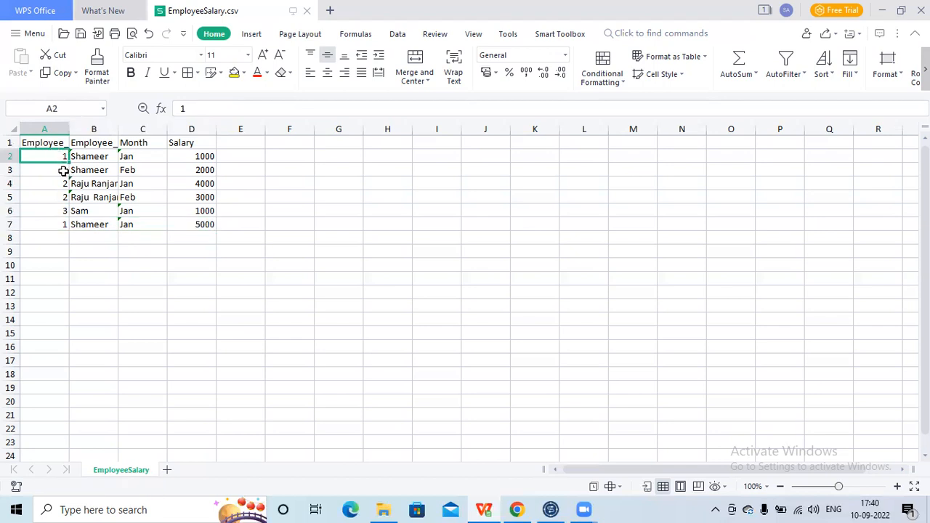
{"action": "left_click", "coordinate": [51, 142]}
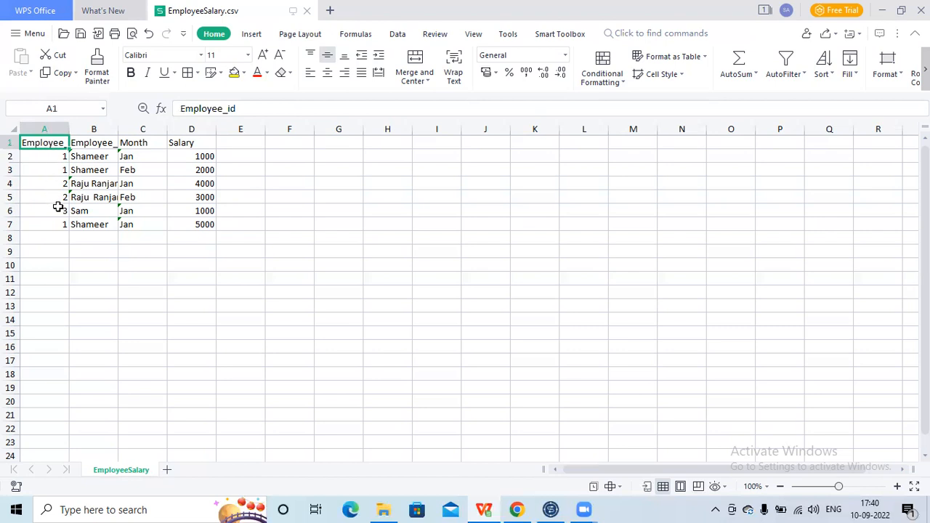
- Switch to Talend Open Studio, restore the job design view, and inspect the tAggregateRow_1 and tAggregateSortedRow_1 components
{"action": "left_click", "coordinate": [550, 509]}
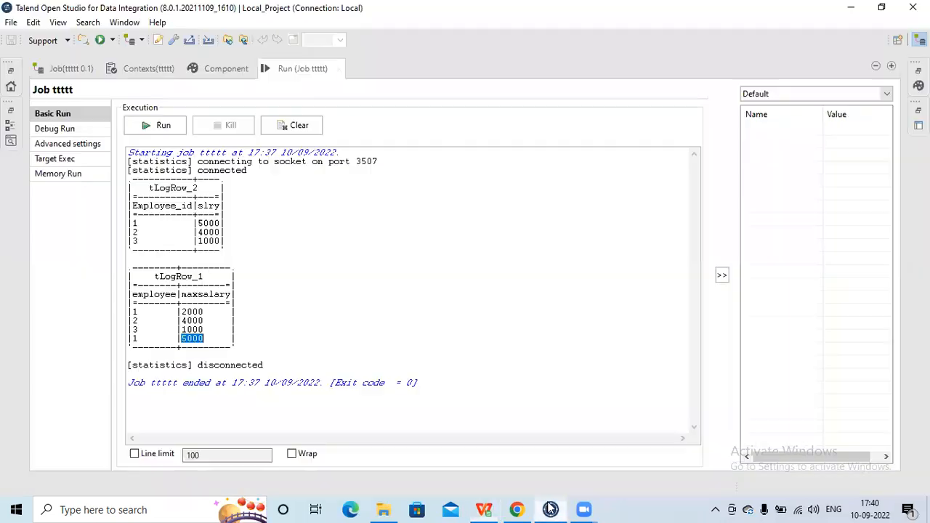
{"action": "double_click", "coordinate": [301, 69]}
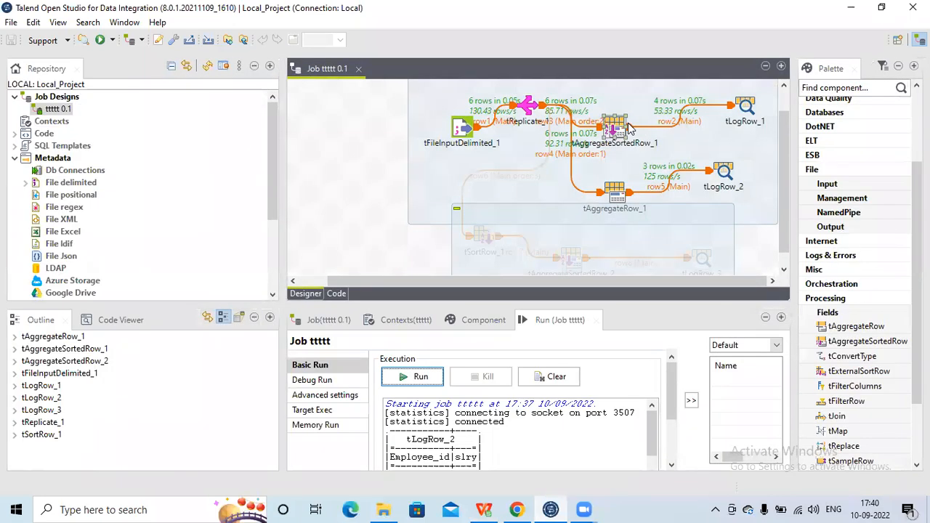
{"action": "left_click", "coordinate": [616, 196]}
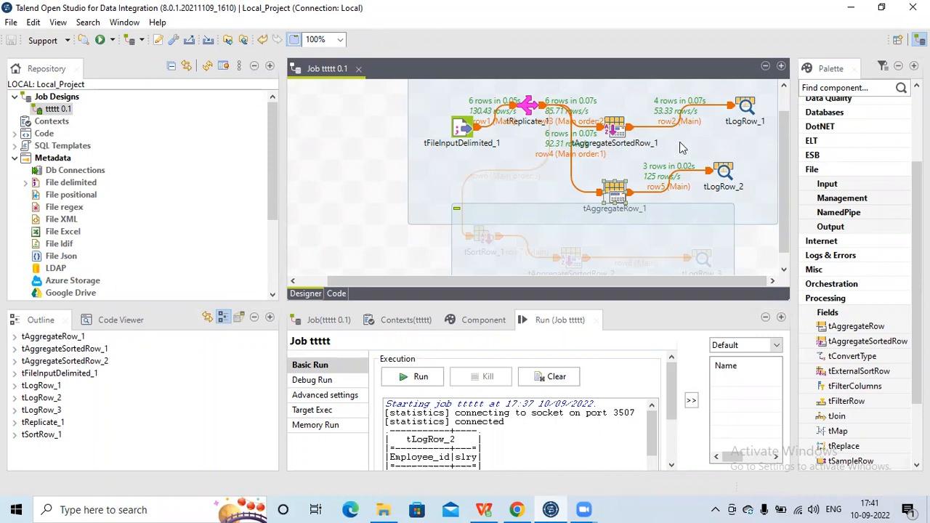
{"action": "left_click", "coordinate": [614, 128]}
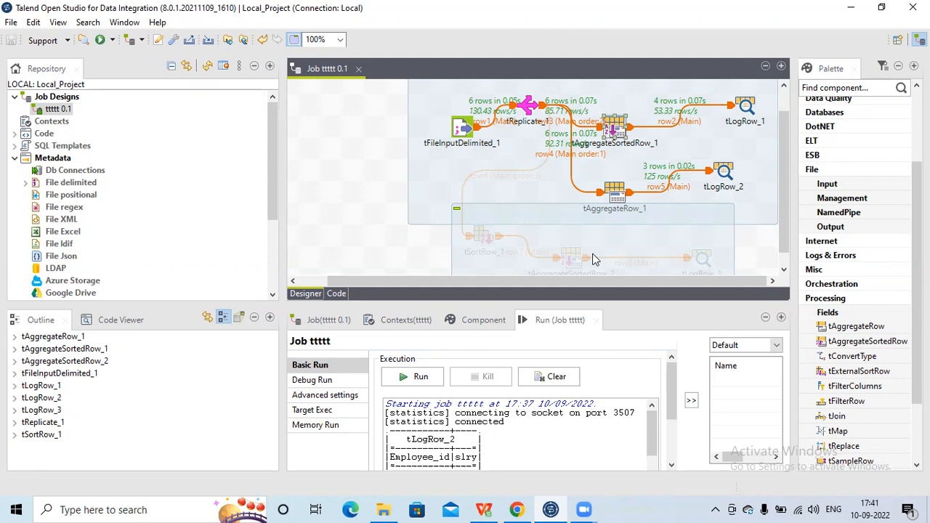
- Switch to EmployeeSalary.csv in WPS Office and trace the employee IDs from A2 to A4, highlighting the A2:A3 group
{"action": "left_click", "coordinate": [486, 507]}
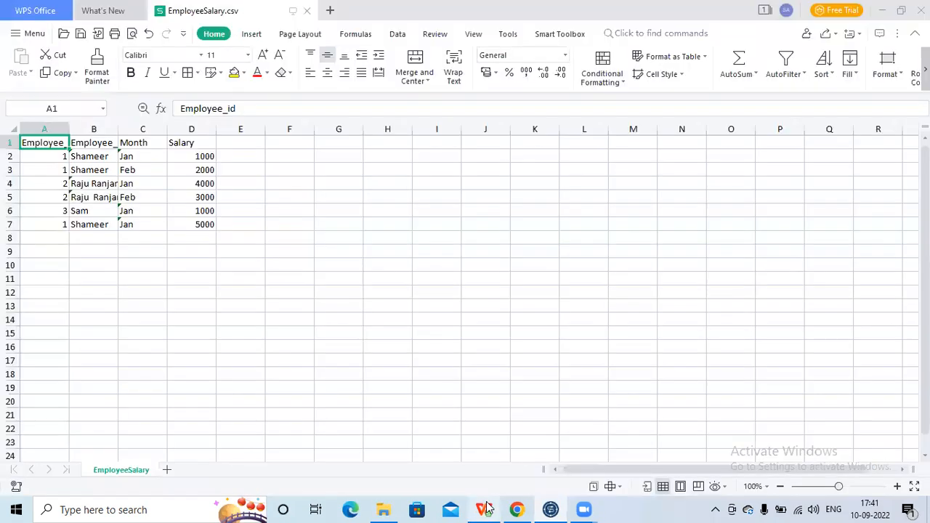
{"action": "left_click", "coordinate": [54, 157]}
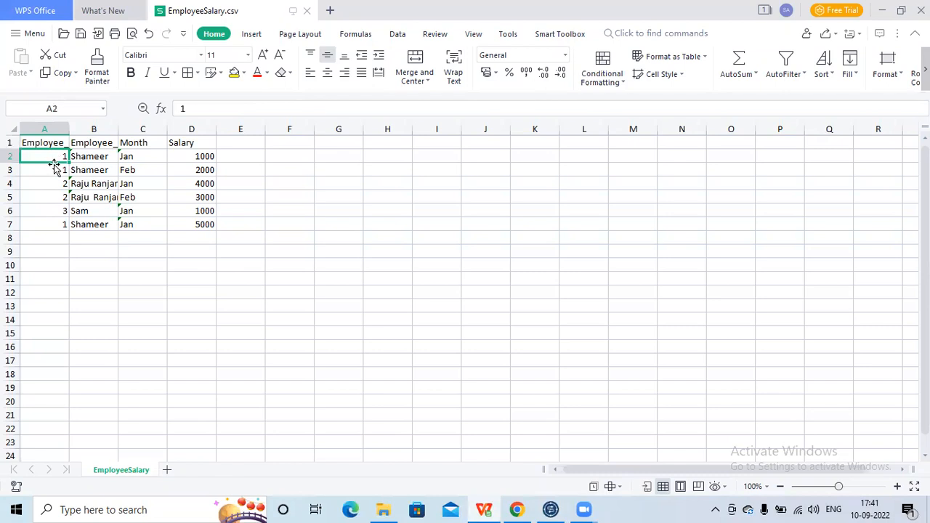
{"action": "left_click", "coordinate": [53, 170]}
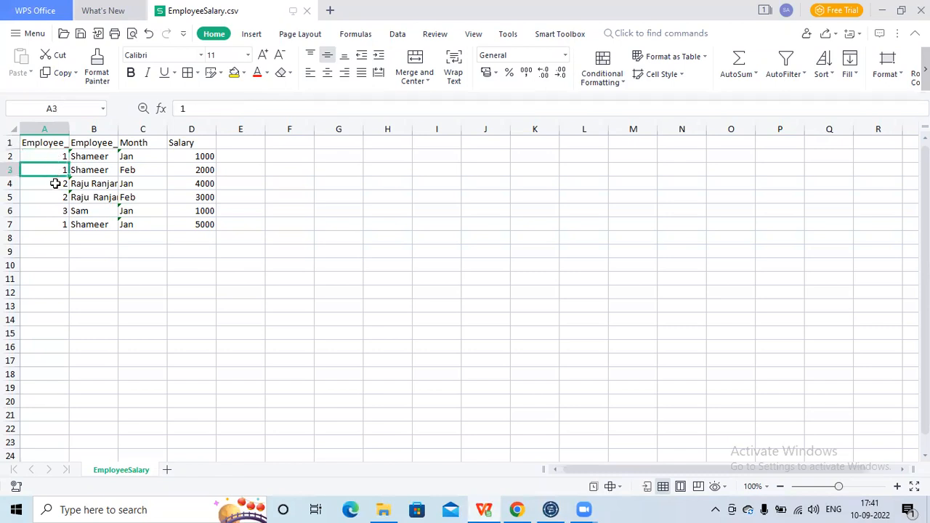
{"action": "left_click", "coordinate": [56, 184]}
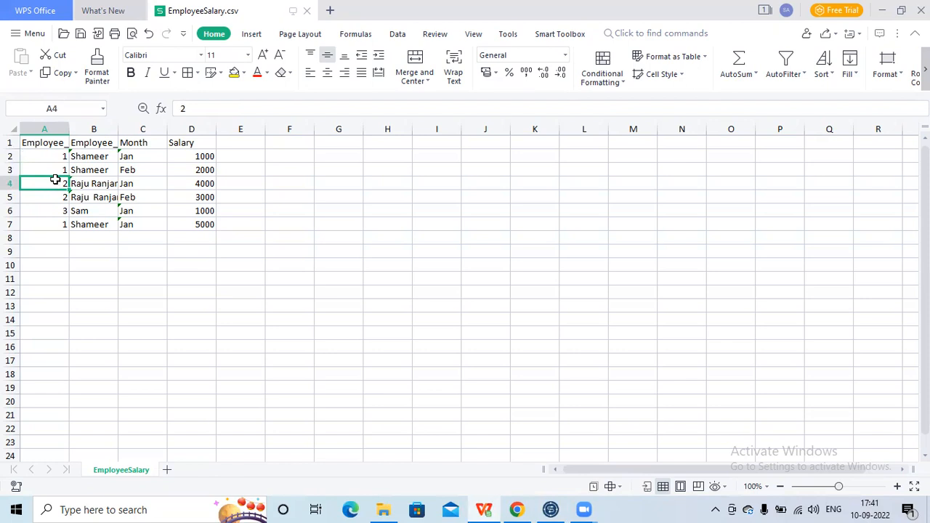
{"action": "left_click_drag", "start_coordinate": [54, 156], "coordinate": [51, 167]}
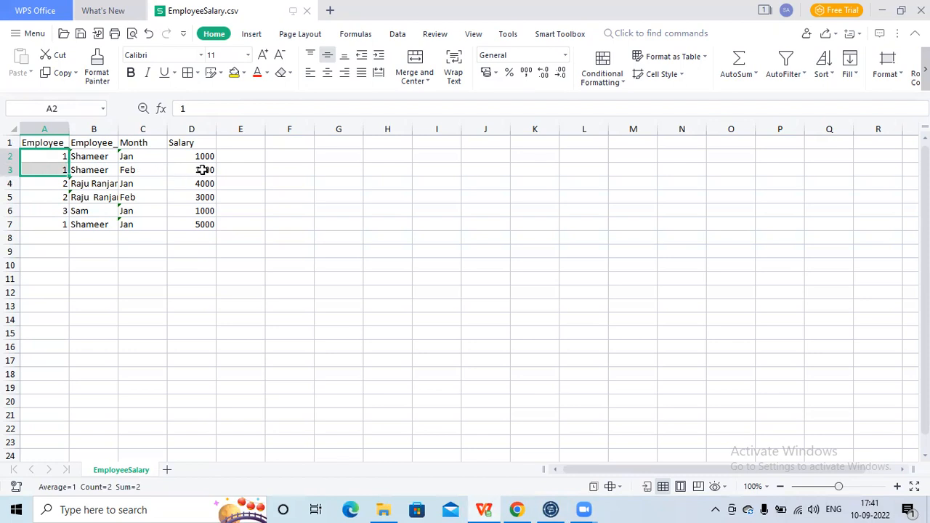
- Switch to Talend Open Studio, maximize the run output, and highlight the maxsalary value in the first tLogRow_1 row
{"action": "left_click", "coordinate": [550, 509]}
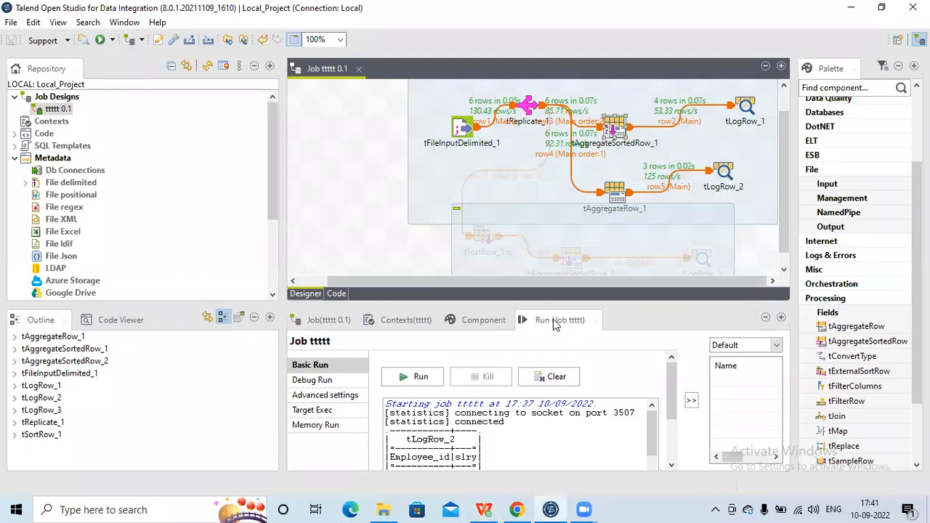
{"action": "double_click", "coordinate": [553, 321]}
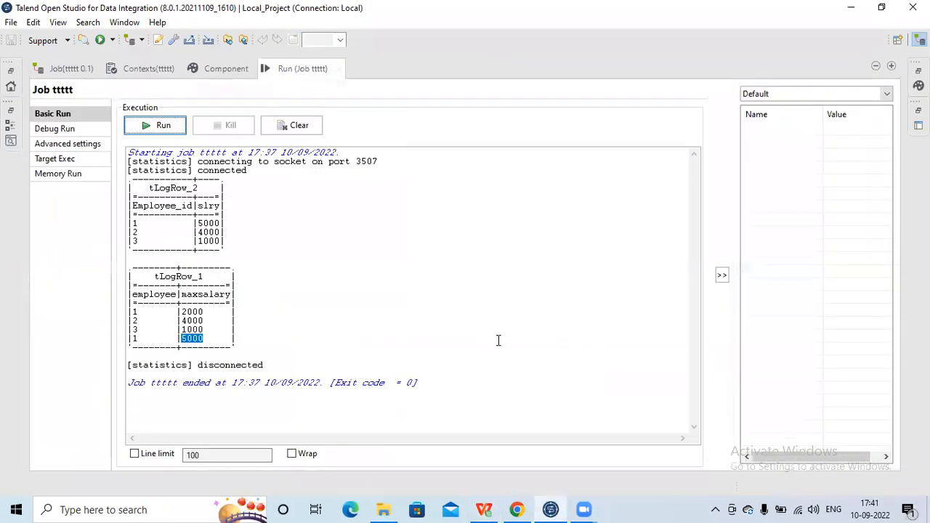
{"action": "double_click", "coordinate": [193, 312]}
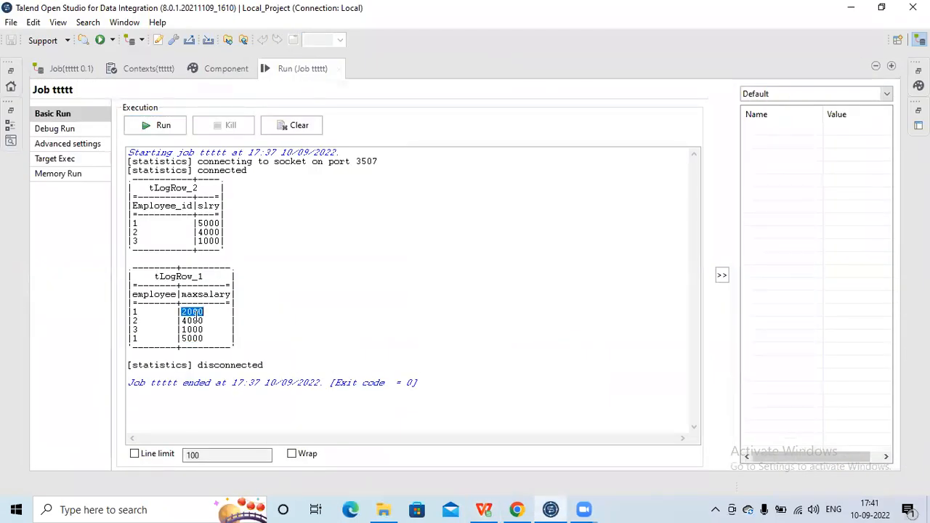
- Compare the A4:A5 employee ID group in EmployeeSalary.csv with employee 2's maxsalary in Talend's tLogRow_1 output
{"action": "left_click", "coordinate": [488, 508]}
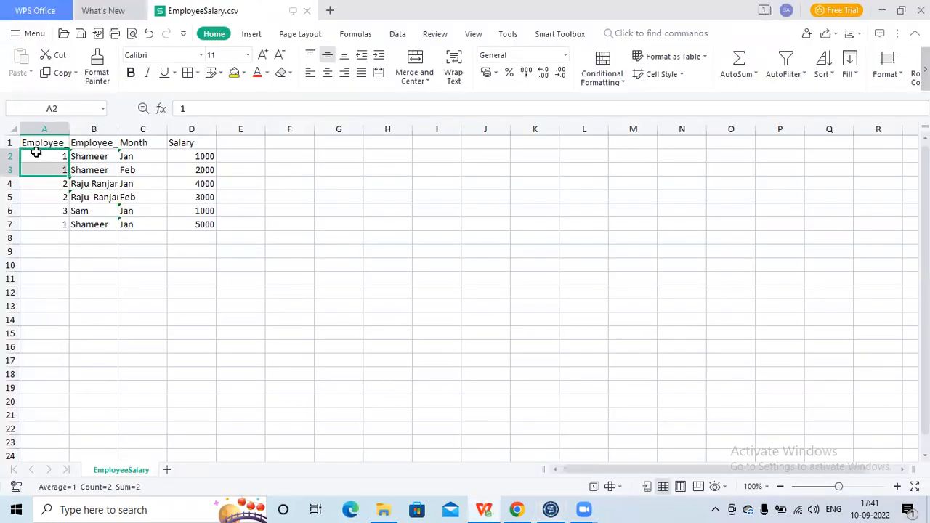
{"action": "left_click", "coordinate": [49, 186]}
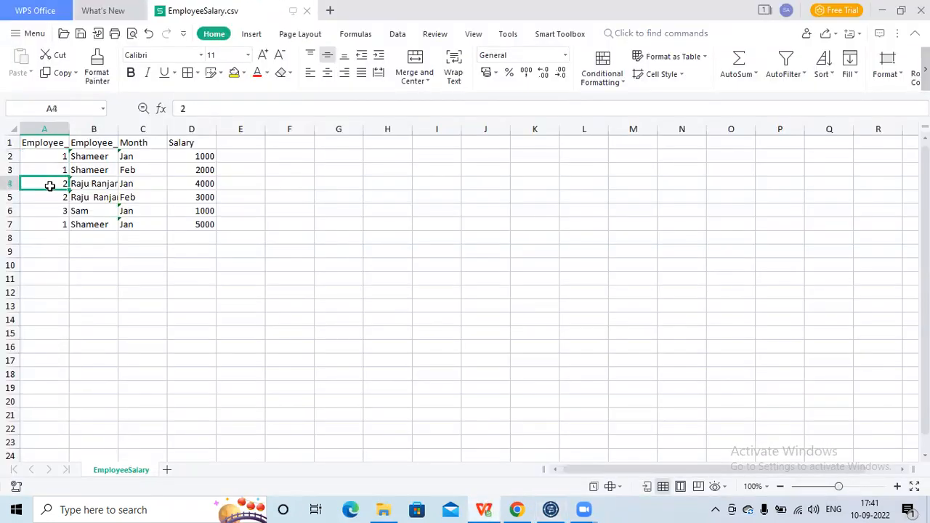
{"action": "left_click_drag", "start_coordinate": [50, 191], "coordinate": [54, 197]}
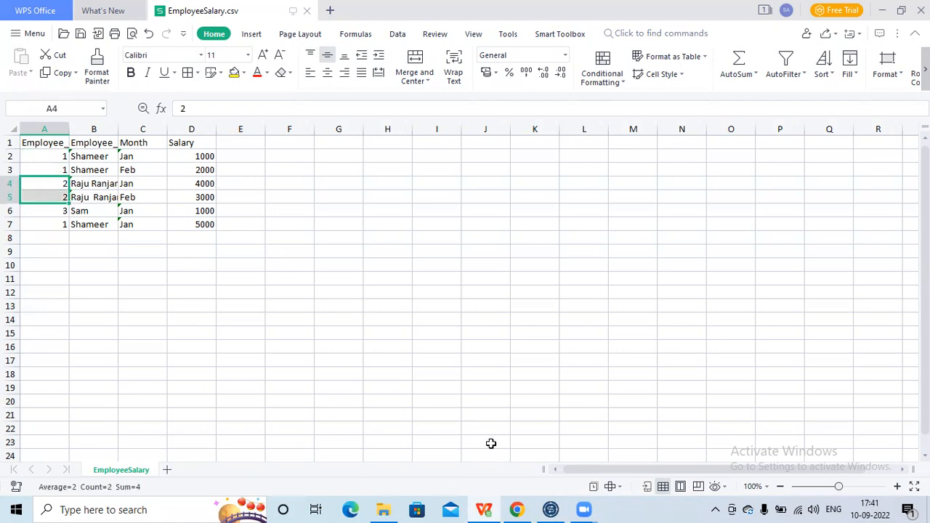
{"action": "mouse_move", "coordinate": [552, 509]}
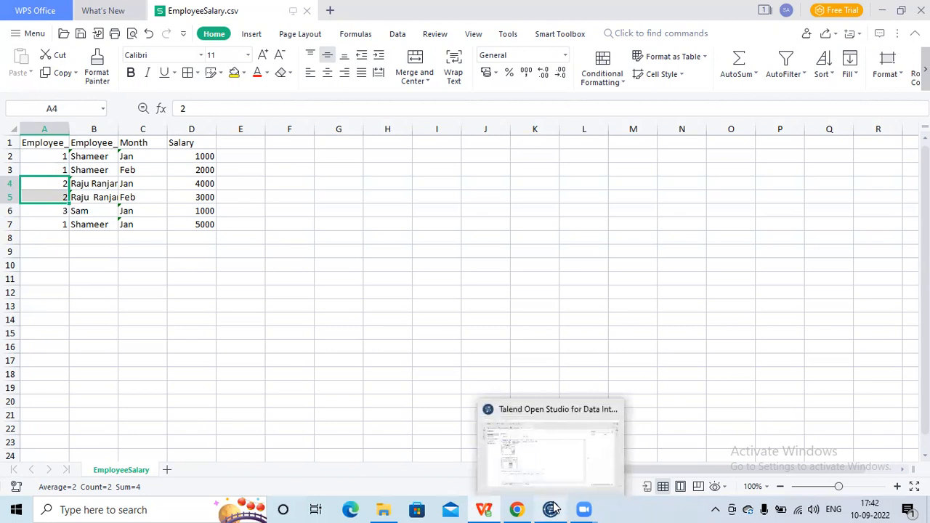
{"action": "left_click", "coordinate": [533, 461]}
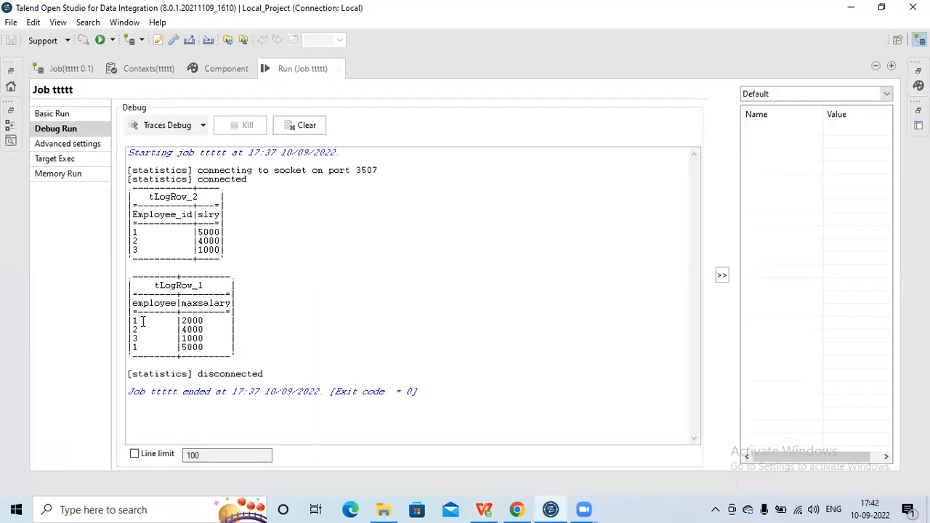
{"action": "double_click", "coordinate": [184, 329]}
- Check the salary in D6 and the ID and salary in row 7 of EmployeeSalary.csv against Talend's tLogRow_1 result rows
{"action": "left_click", "coordinate": [484, 508]}
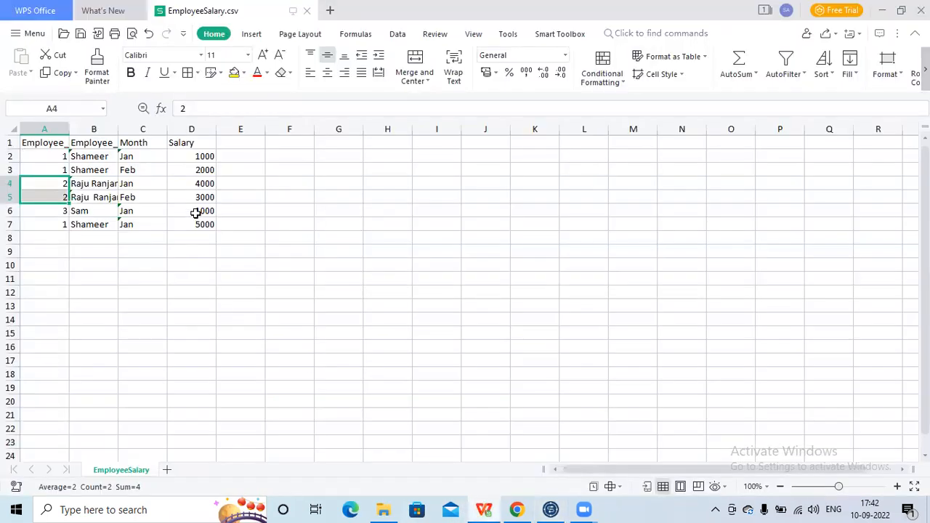
{"action": "left_click", "coordinate": [196, 213]}
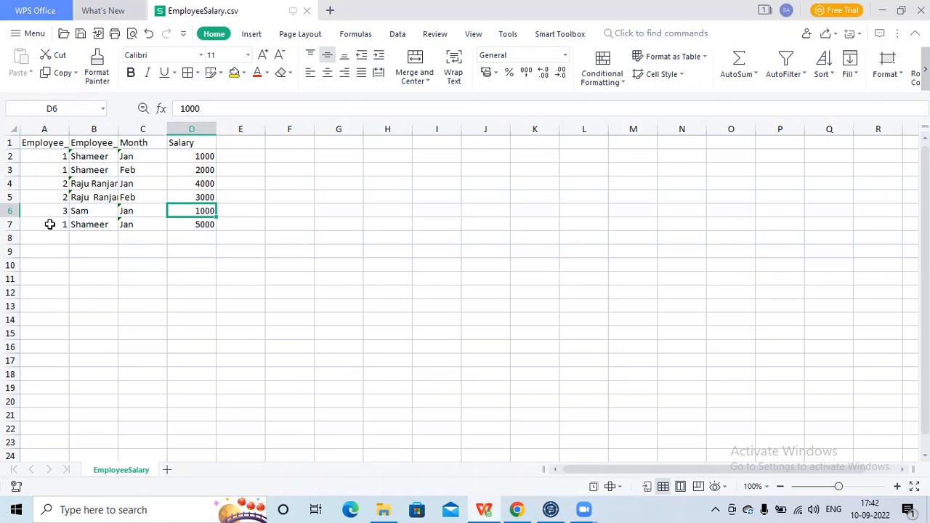
{"action": "left_click", "coordinate": [50, 225]}
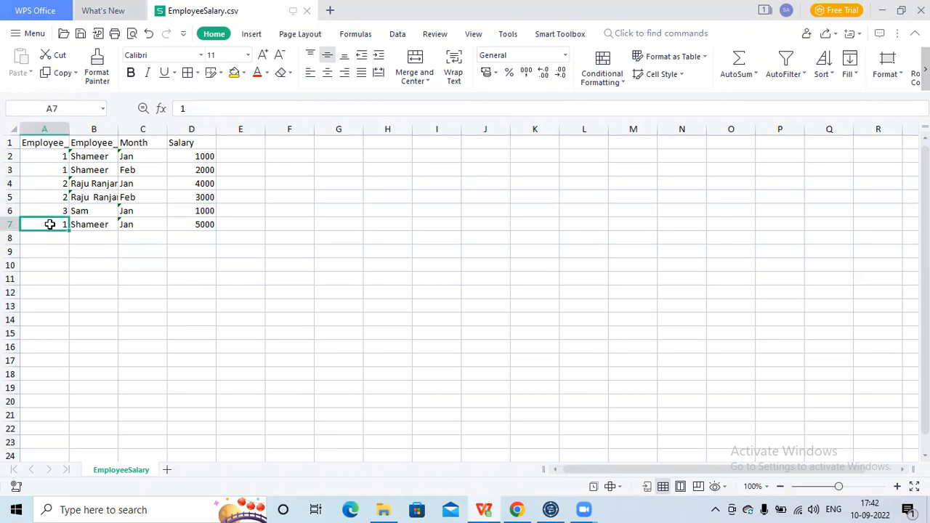
{"action": "left_click", "coordinate": [199, 224]}
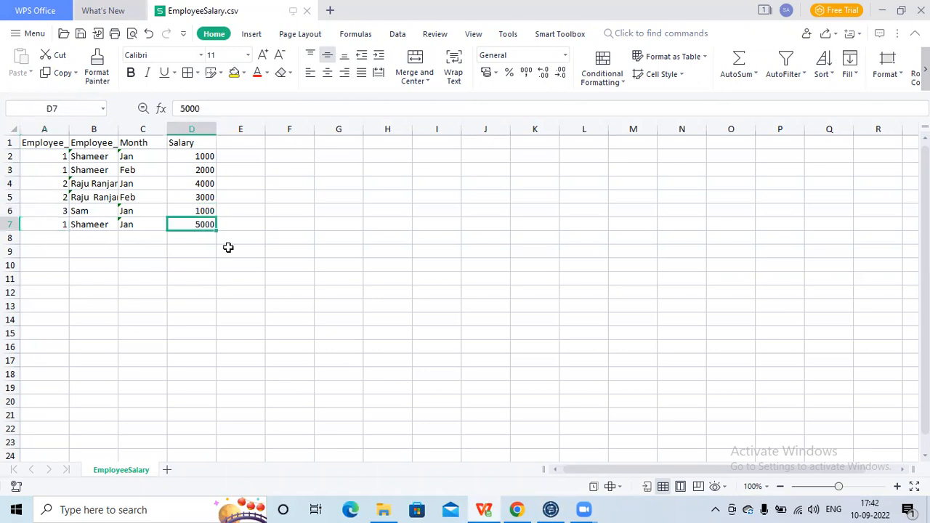
{"action": "left_click", "coordinate": [550, 510]}
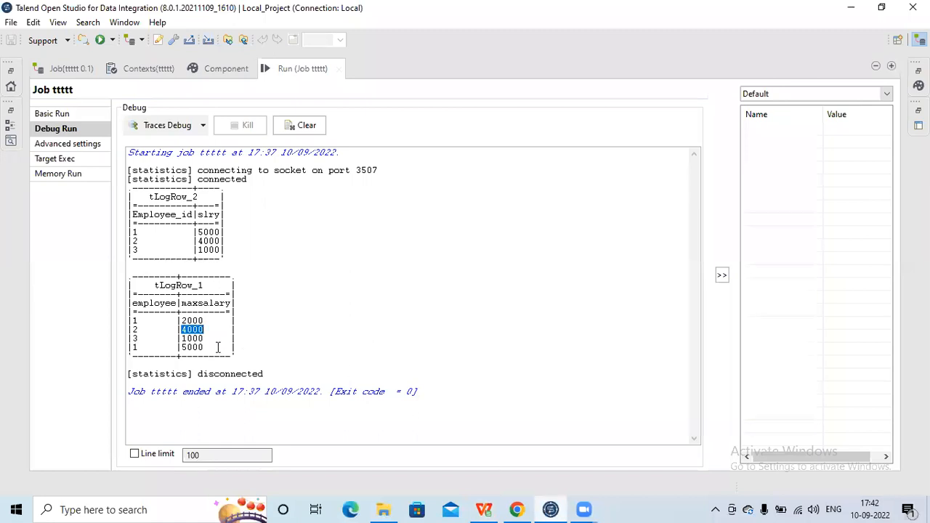
{"action": "left_click_drag", "start_coordinate": [217, 347], "coordinate": [125, 315]}
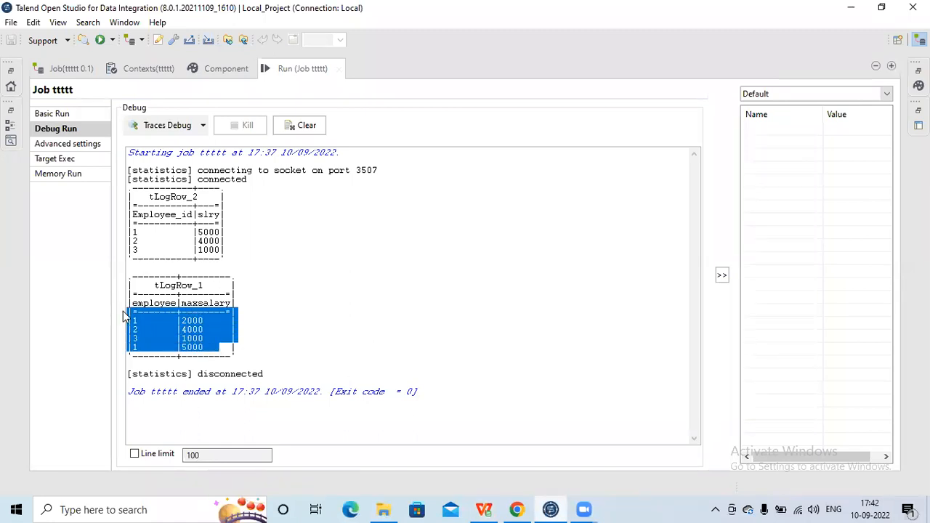
- Restore the job design view and activate the tSortRow_1, tAggregateSortedRow_2 and tLogRow_3 components
{"action": "double_click", "coordinate": [308, 69]}
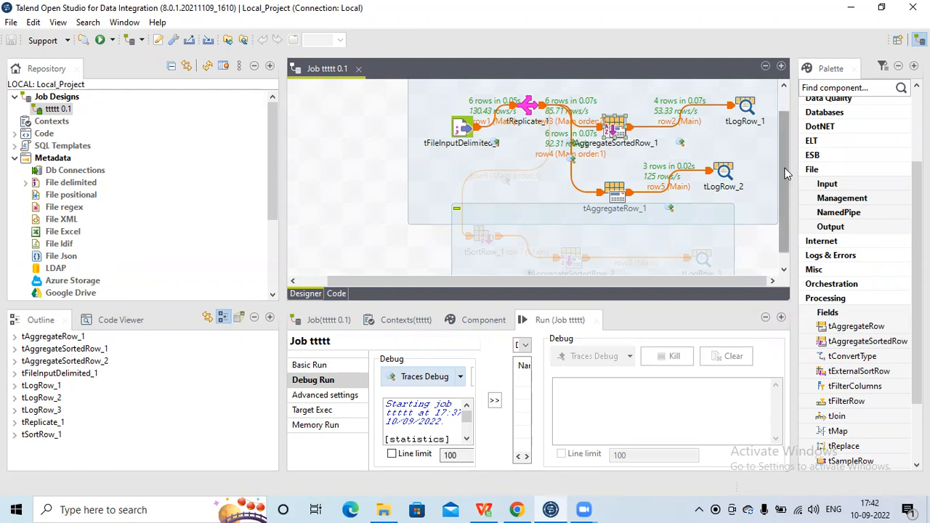
{"action": "scroll", "coordinate": [784, 176], "scroll_direction": "down", "scroll_amount": 2}
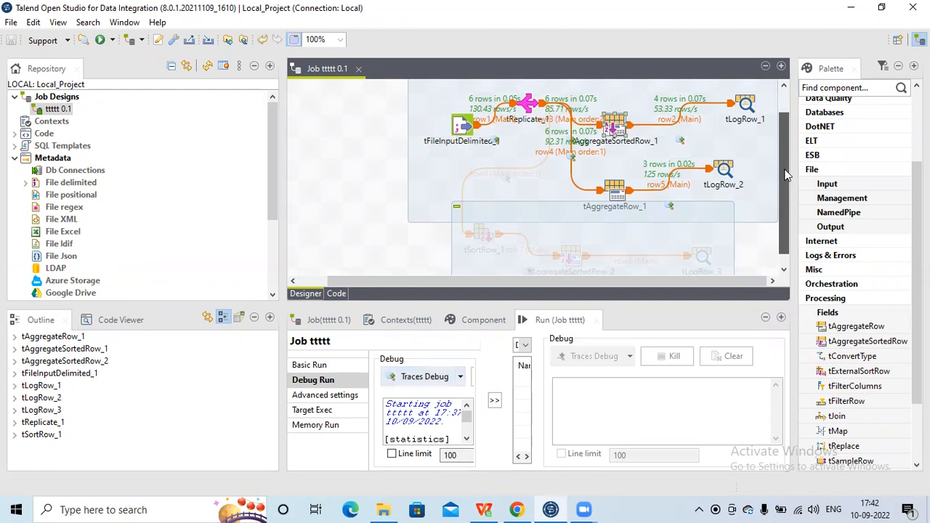
{"action": "left_click", "coordinate": [484, 226]}
{"action": "right_click", "coordinate": [484, 226]}
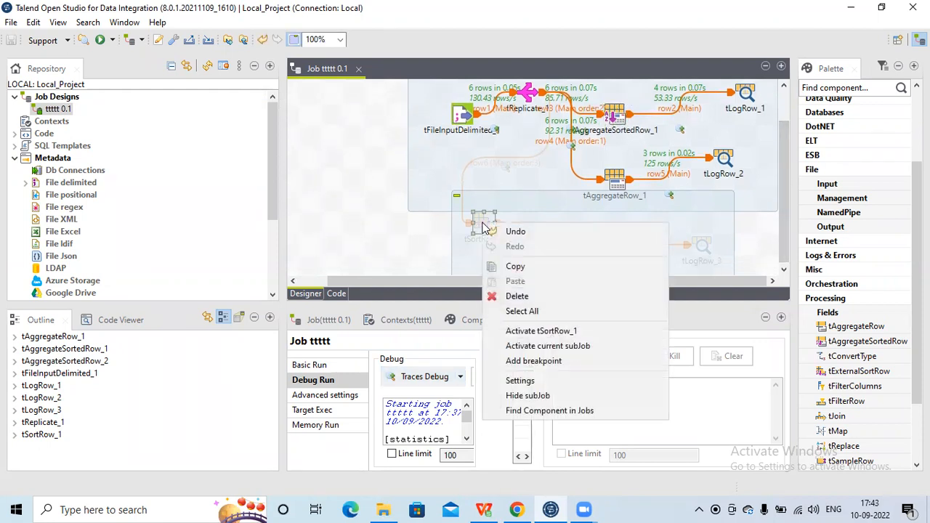
{"action": "left_click", "coordinate": [542, 332]}
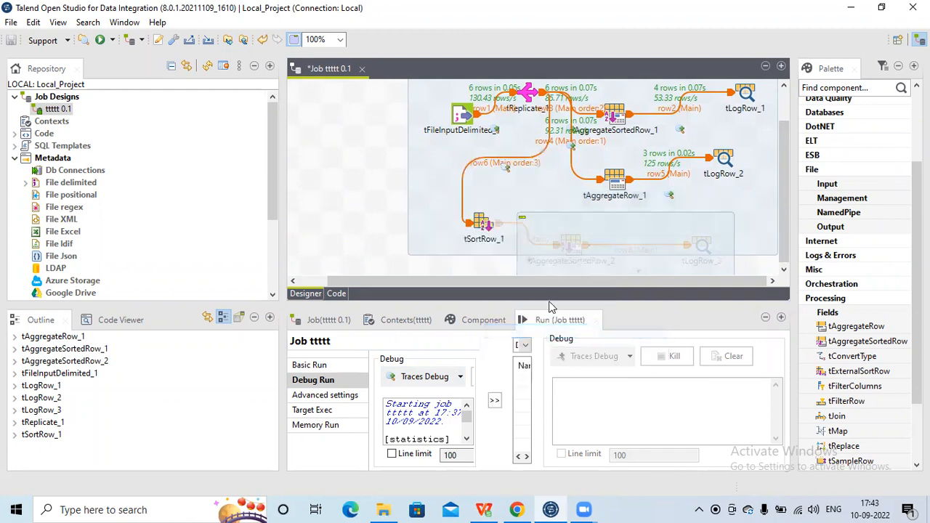
{"action": "right_click", "coordinate": [567, 245]}
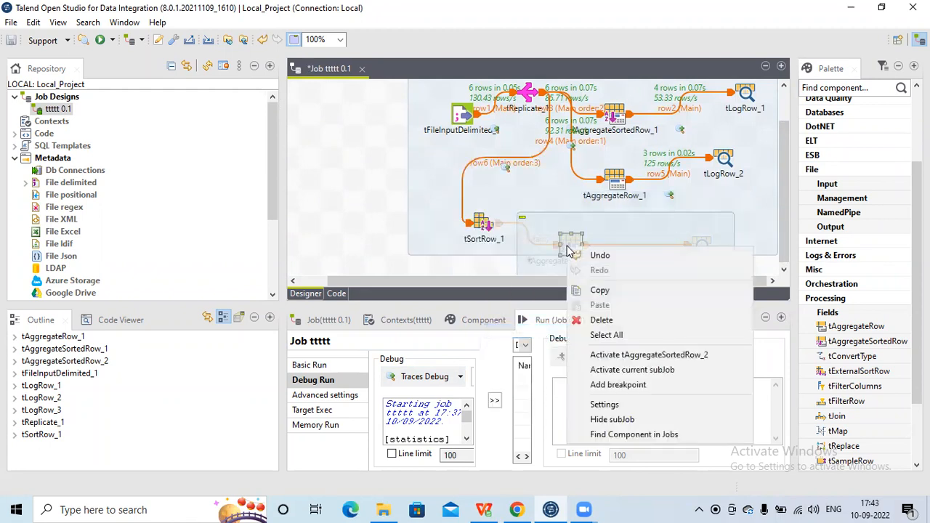
{"action": "left_click", "coordinate": [623, 356]}
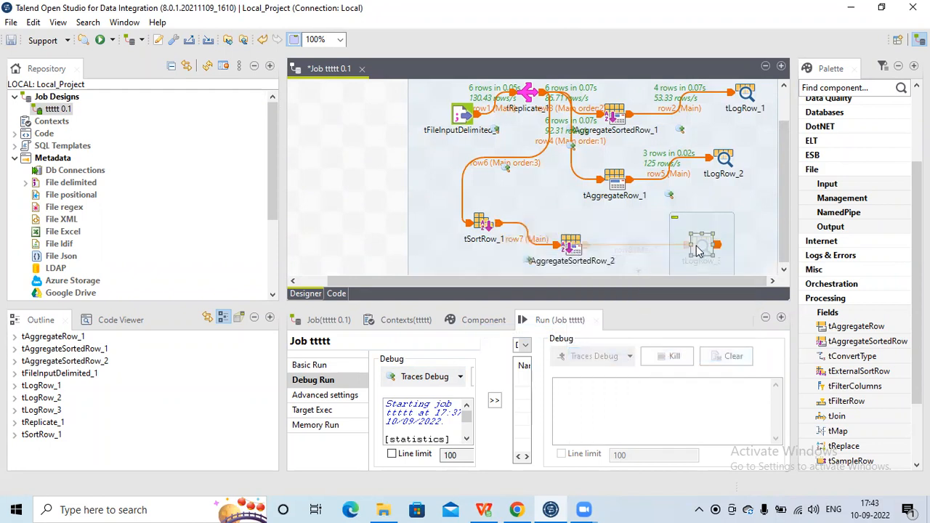
{"action": "right_click", "coordinate": [699, 247]}
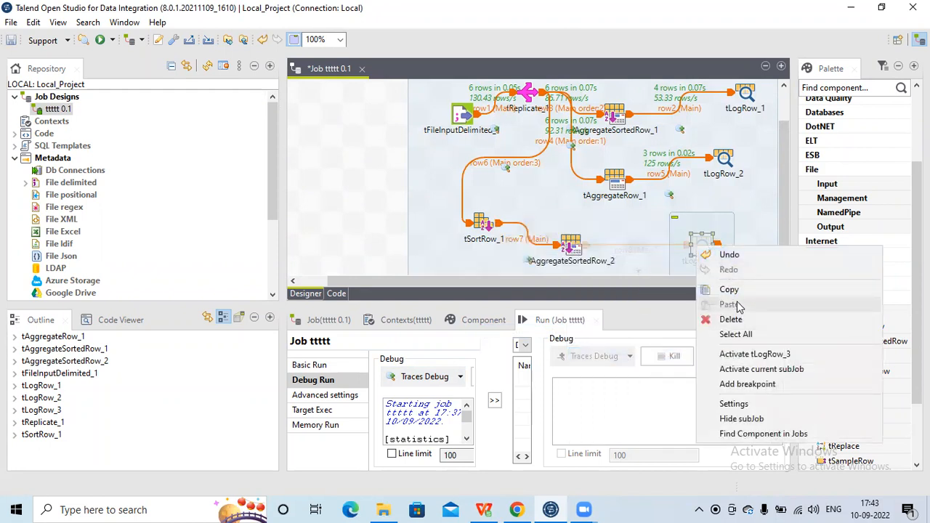
{"action": "left_click", "coordinate": [750, 354]}
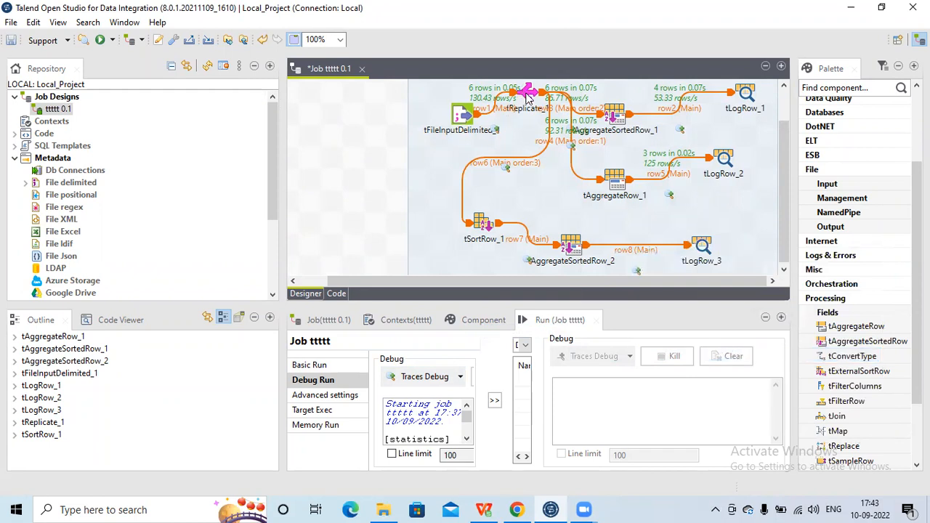
- Open tSortRow_1's settings in a maximized view and inspect its criterion's schema column, sort type choices and sort order
{"action": "left_click", "coordinate": [486, 228]}
{"action": "double_click", "coordinate": [490, 322]}
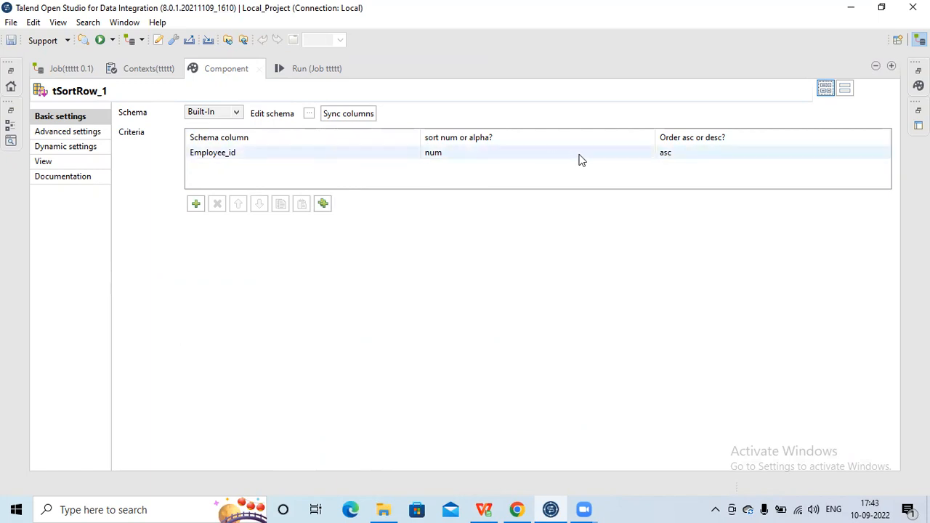
{"action": "left_click", "coordinate": [633, 154]}
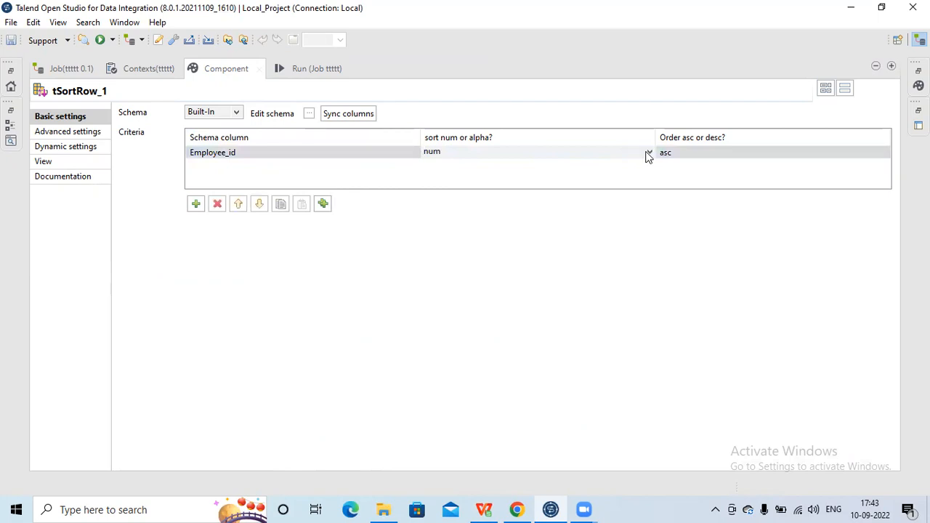
{"action": "left_click", "coordinate": [649, 153]}
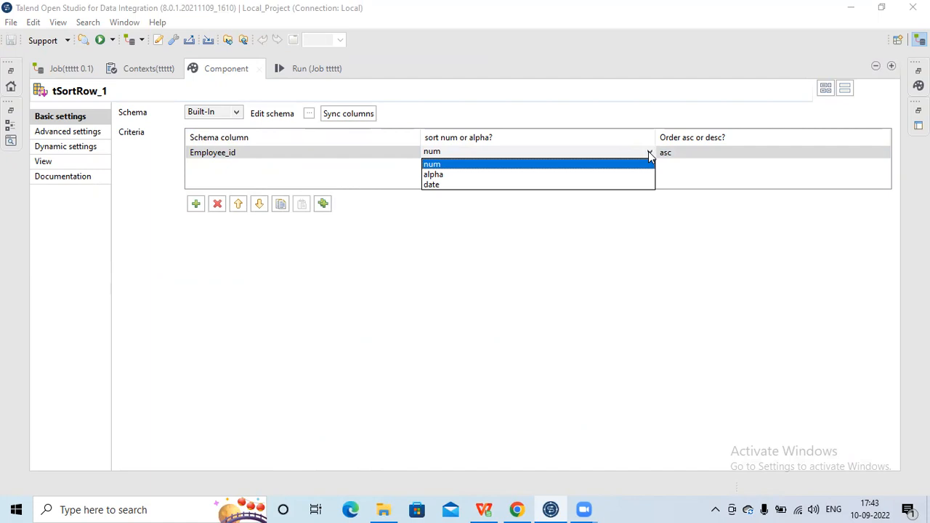
{"action": "left_click", "coordinate": [700, 150]}
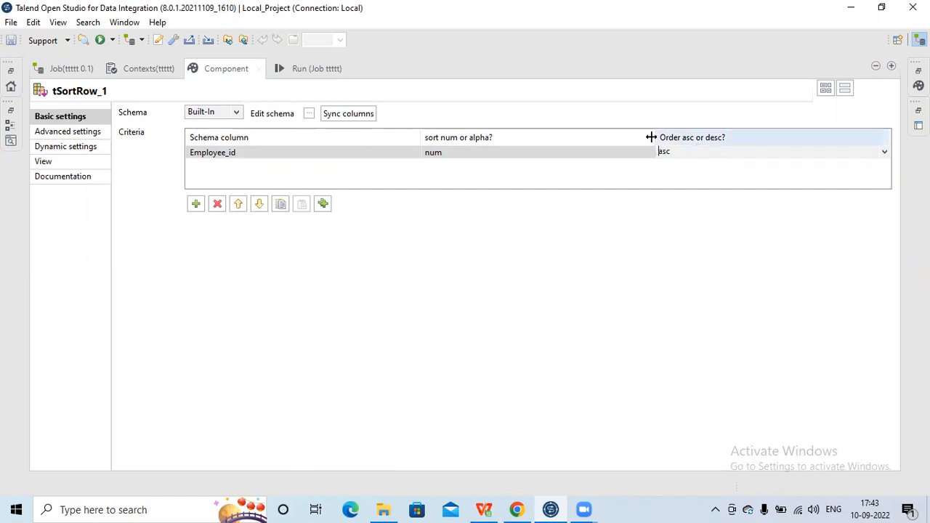
{"action": "left_click", "coordinate": [287, 156]}
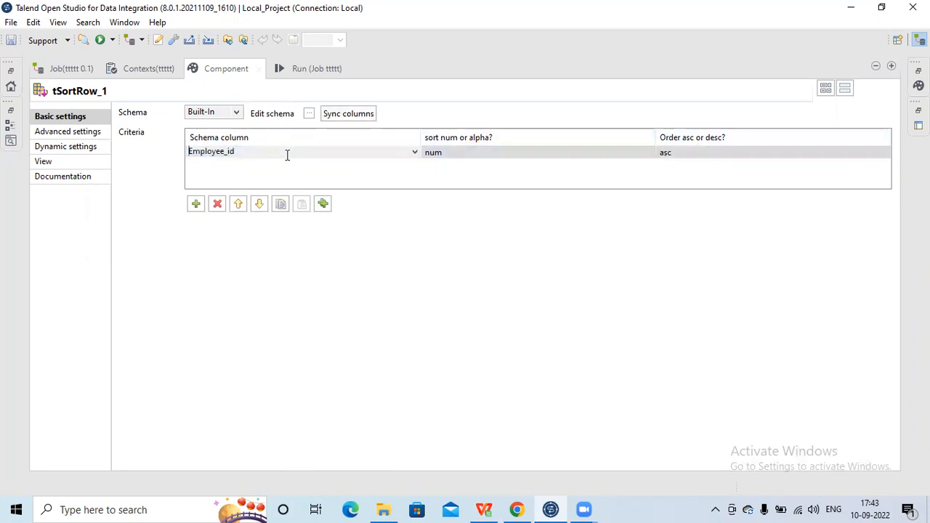
{"action": "left_click", "coordinate": [415, 154]}
{"action": "left_click", "coordinate": [502, 231]}
- Add a second sort criterion row to tSortRow_1 and delete it again
{"action": "left_click", "coordinate": [196, 204]}
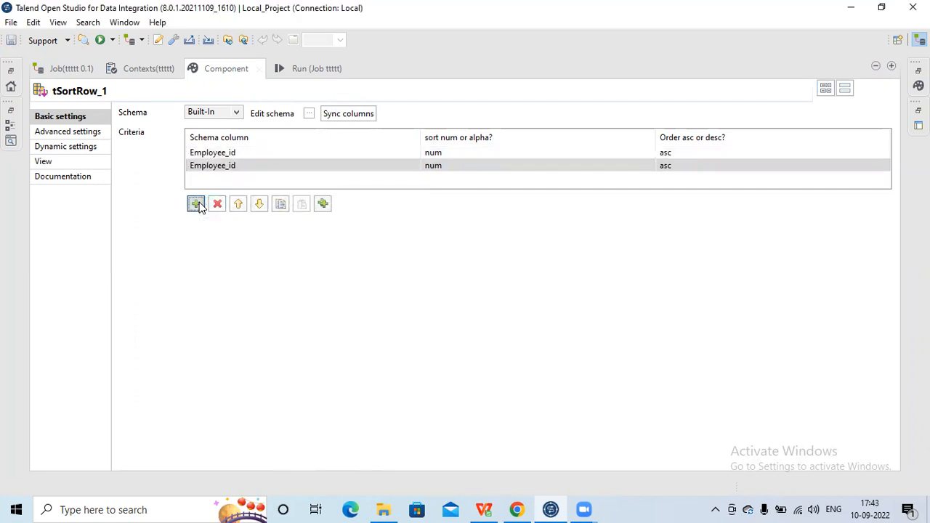
{"action": "left_click", "coordinate": [256, 167]}
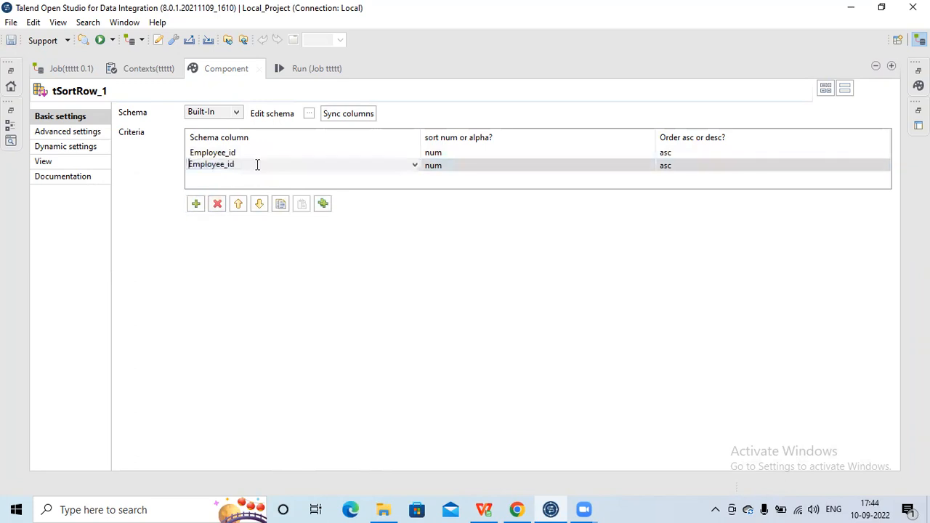
{"action": "left_click", "coordinate": [217, 205]}
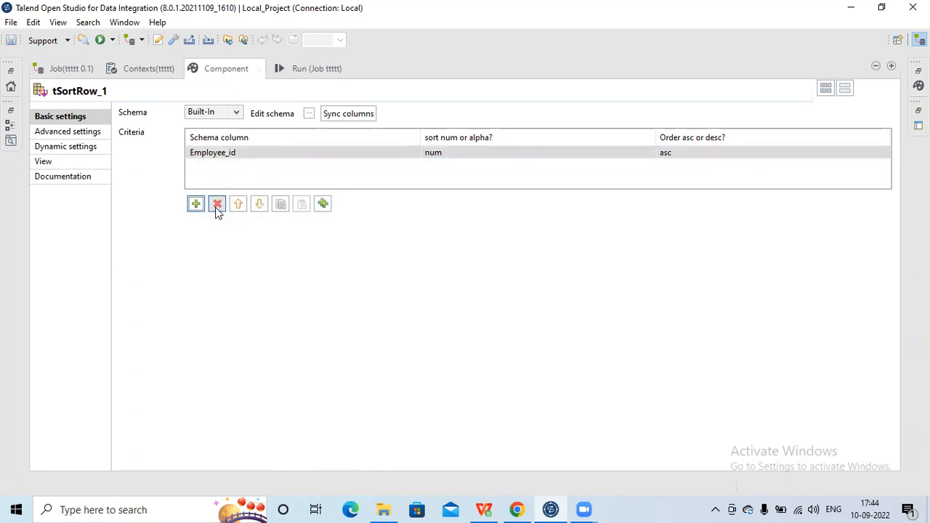
- Review tAggregateSortedRow_2's input rows count, group-by column and operations in a maximized view, and restore the layout
{"action": "double_click", "coordinate": [226, 69]}
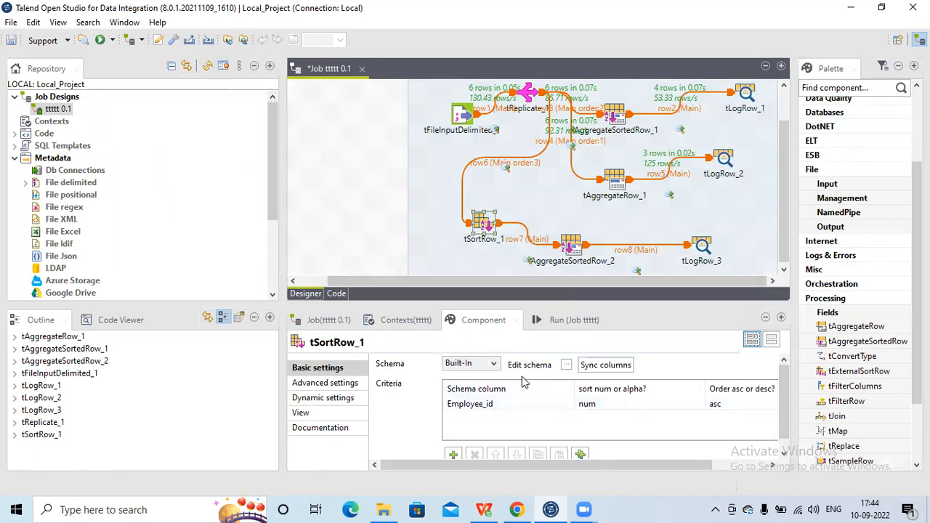
{"action": "left_click", "coordinate": [571, 248]}
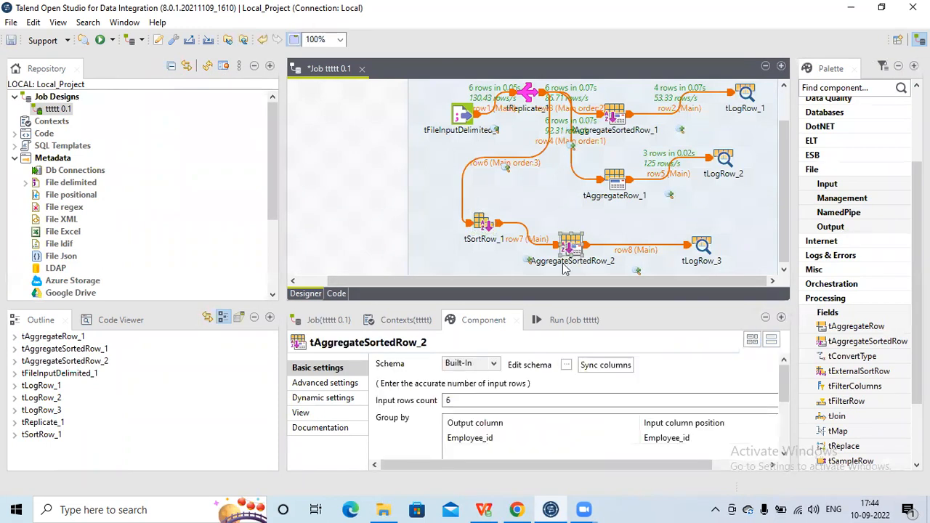
{"action": "double_click", "coordinate": [468, 321]}
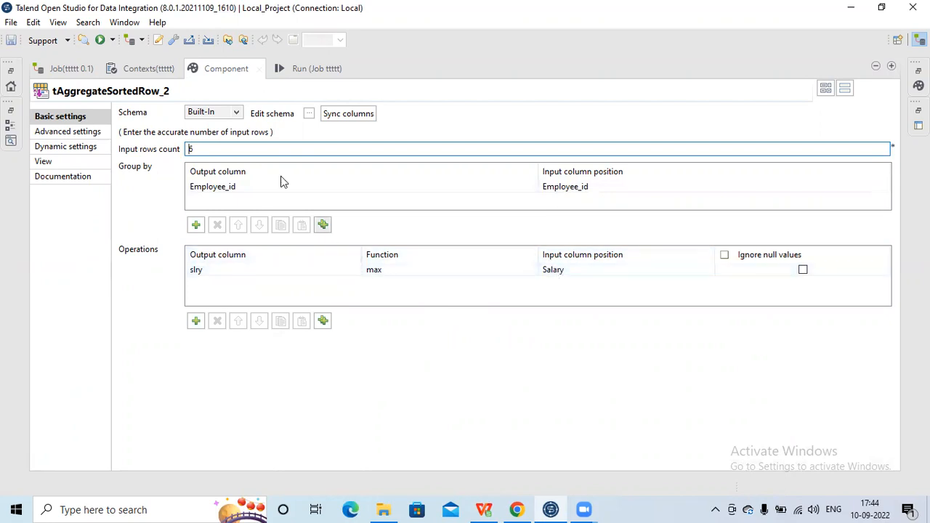
{"action": "double_click", "coordinate": [213, 69]}
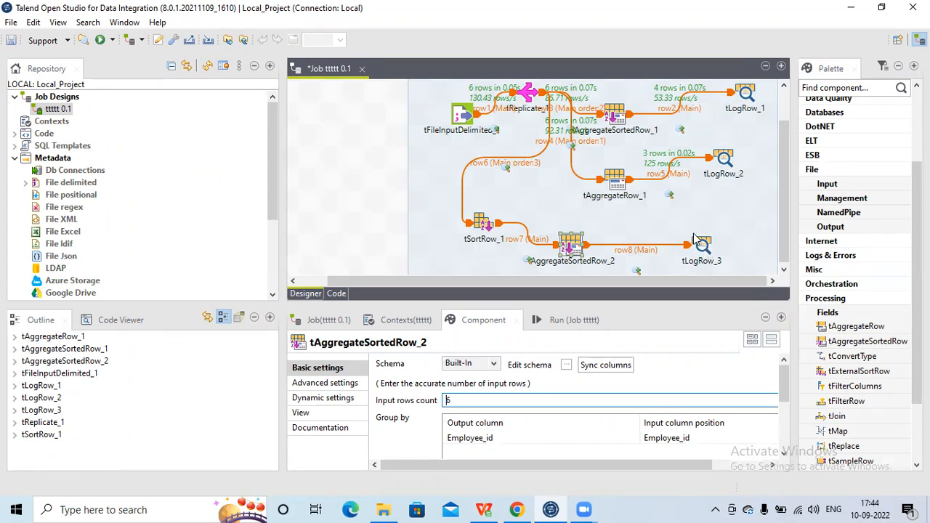
- Point out tAggregateRow_1 and the sorted branch from row6 to tAggregateSortedRow_2 in the job design
{"action": "left_click", "coordinate": [619, 186]}
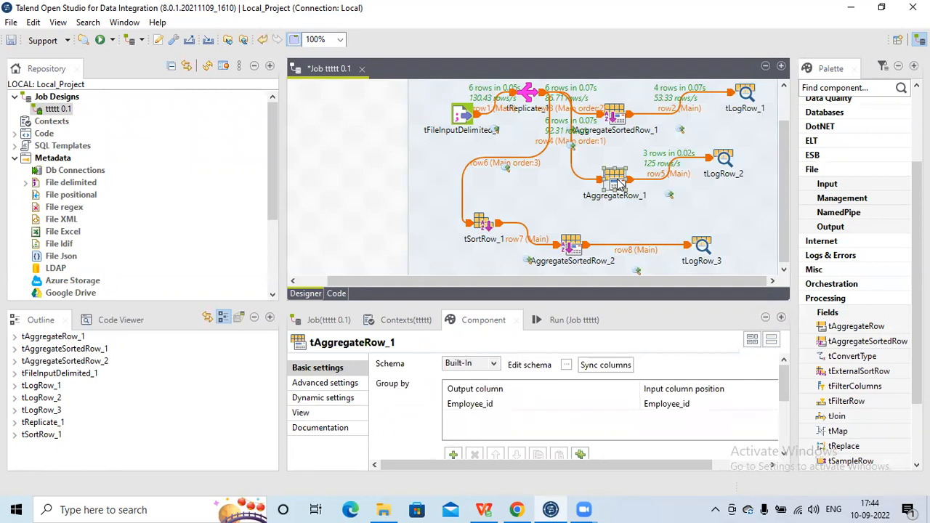
{"action": "left_click", "coordinate": [473, 226]}
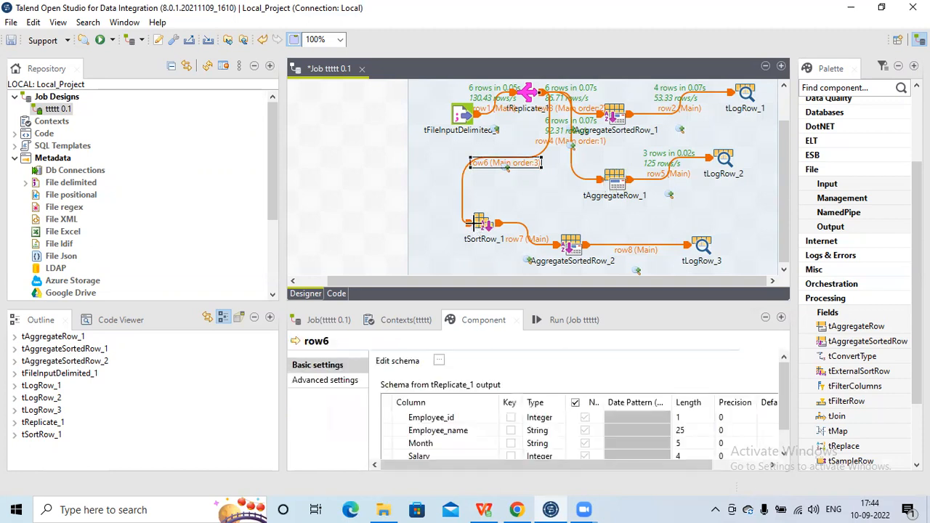
{"action": "left_click", "coordinate": [571, 247]}
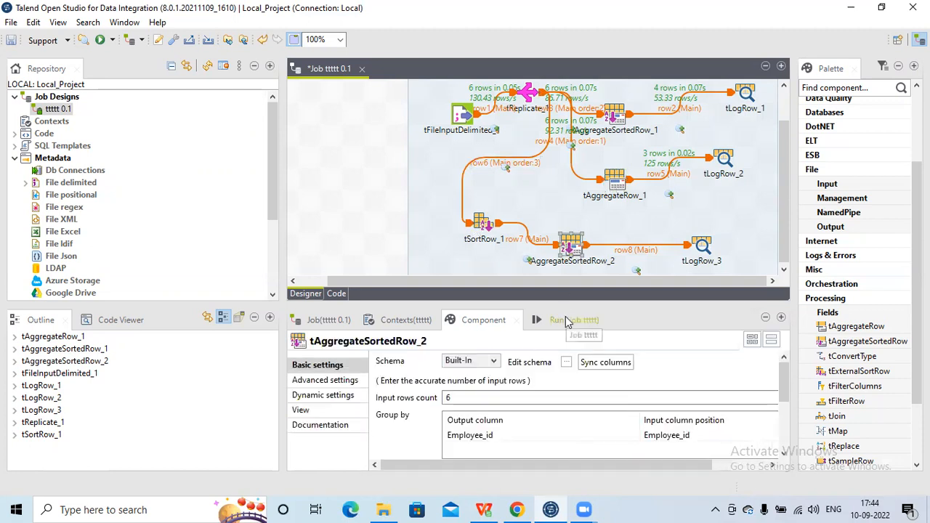
- Maximize the run view and execute job ttttt as a basic run
{"action": "double_click", "coordinate": [568, 320]}
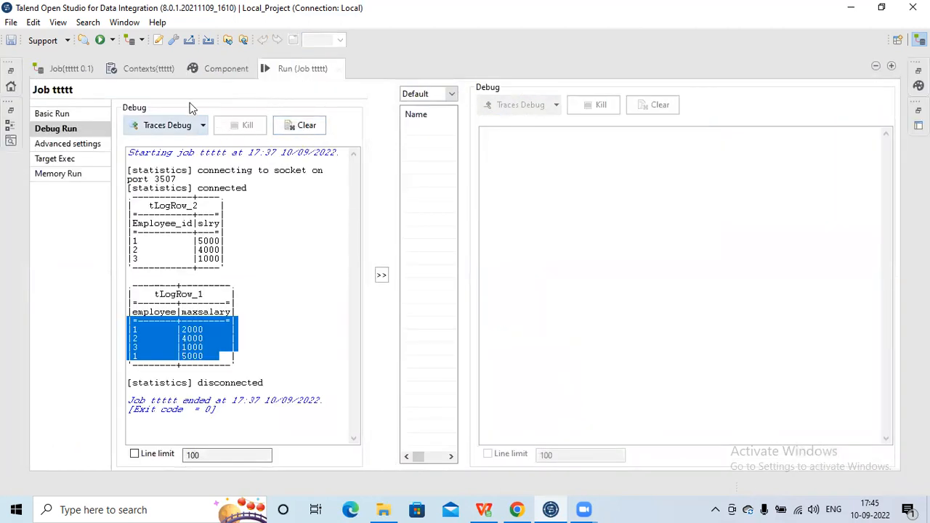
{"action": "left_click", "coordinate": [80, 114]}
{"action": "left_click", "coordinate": [162, 126]}
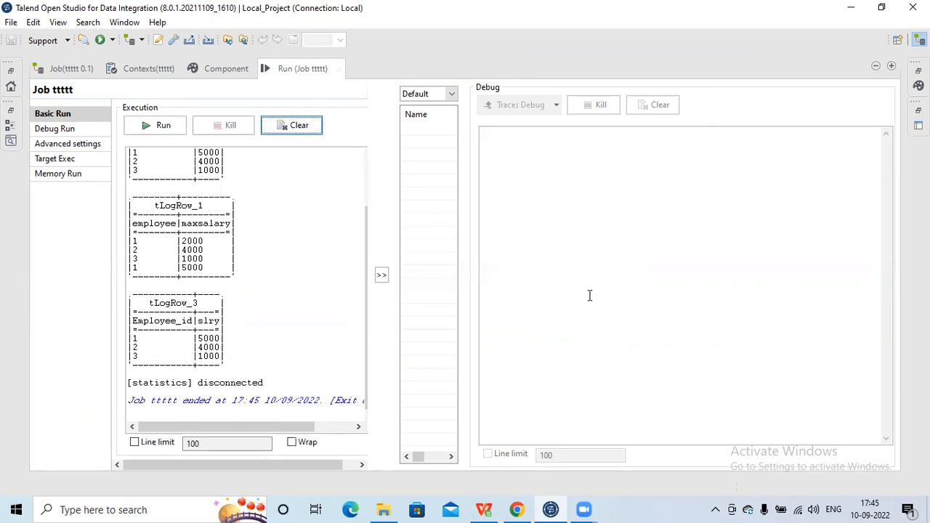
- Compare the tLogRow_1, tLogRow_2 and tLogRow_3 result tables in the run output
{"action": "left_click", "coordinate": [248, 268]}
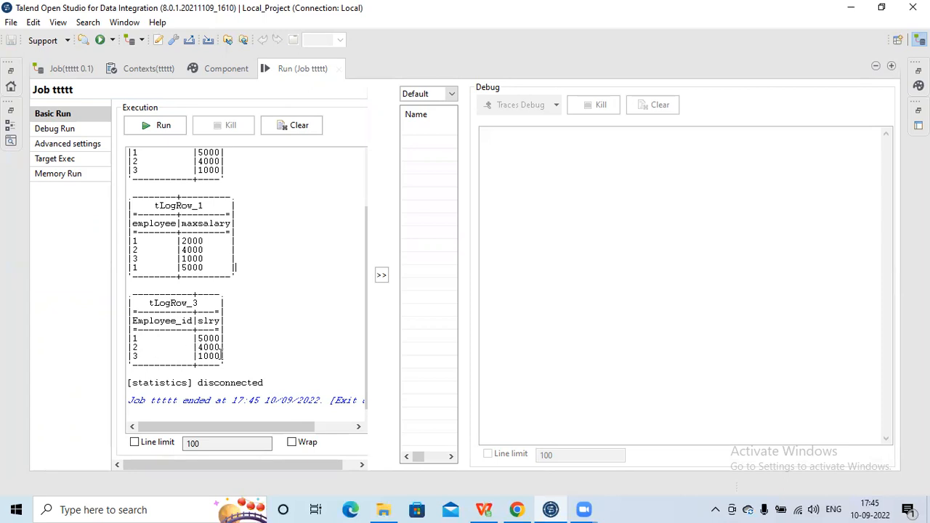
{"action": "key", "text": "Up"}
{"action": "key", "text": "Up"}
{"action": "key", "text": "Up"}
{"action": "key", "text": "Up"}
{"action": "key", "text": "Up"}
{"action": "key", "text": "Up"}
{"action": "key", "text": "Up"}
{"action": "key", "text": "Up"}
{"action": "key", "text": "Up"}
{"action": "key", "text": "Up"}
{"action": "key", "text": "Up"}
{"action": "key", "text": "Up"}
{"action": "key", "text": "Up"}
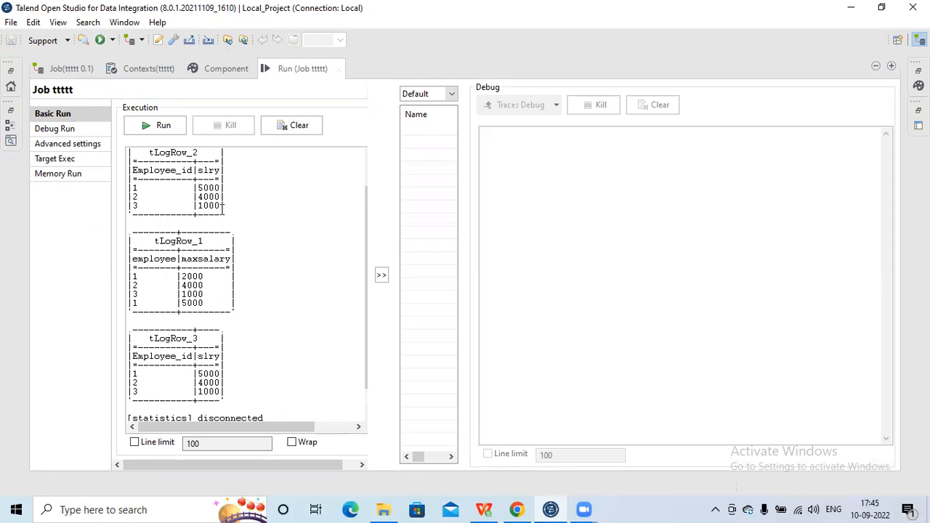
- Restore the job design view and compare the tAggregateRow_1 branch with the tSortRow_1 and tAggregateSortedRow_2 branch
{"action": "double_click", "coordinate": [302, 68]}
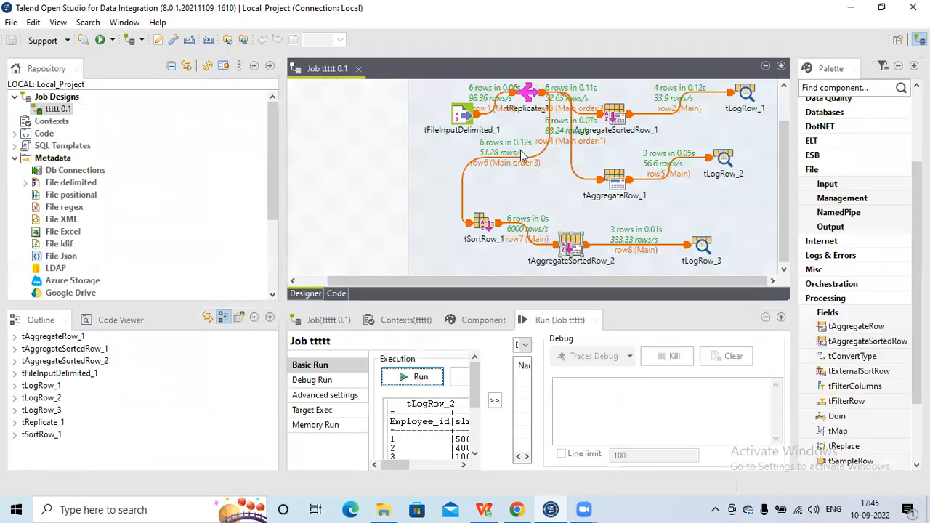
{"action": "left_click", "coordinate": [620, 187]}
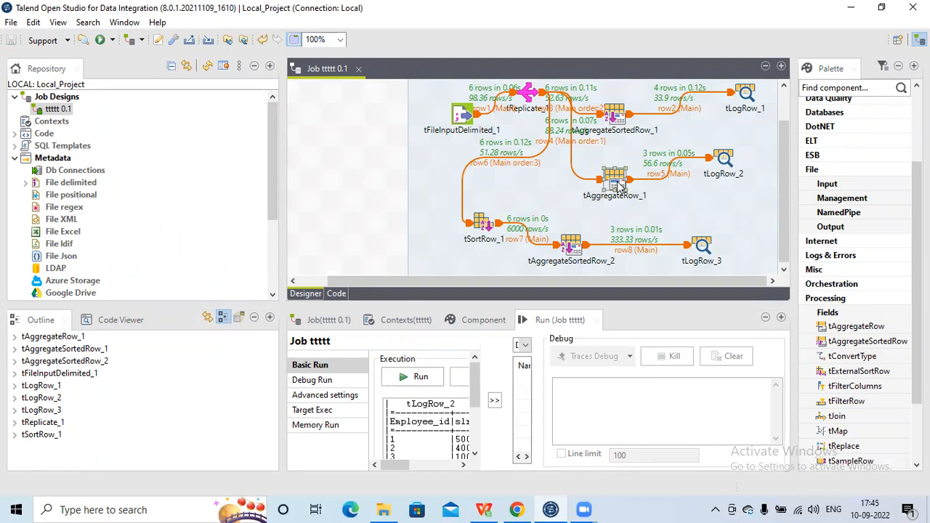
{"action": "left_click", "coordinate": [480, 224]}
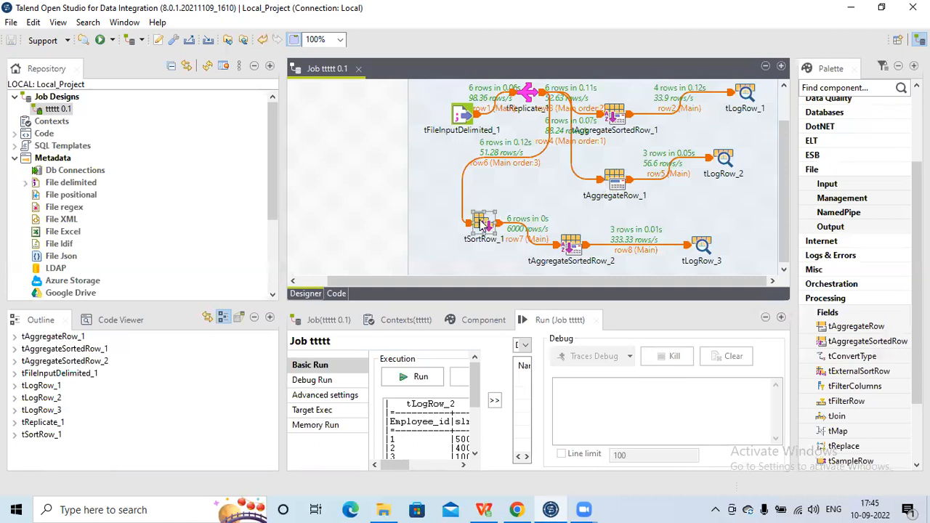
{"action": "left_click", "coordinate": [573, 246]}
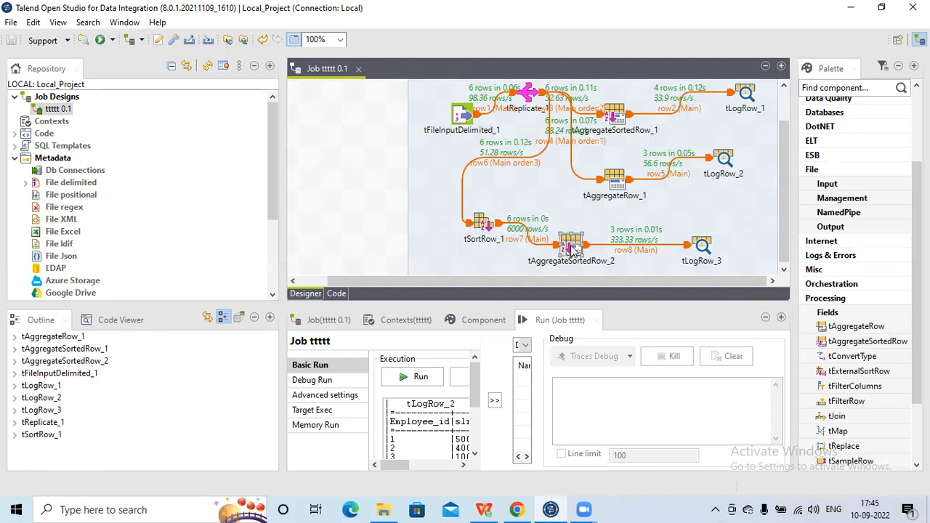
{"action": "left_click", "coordinate": [612, 183]}
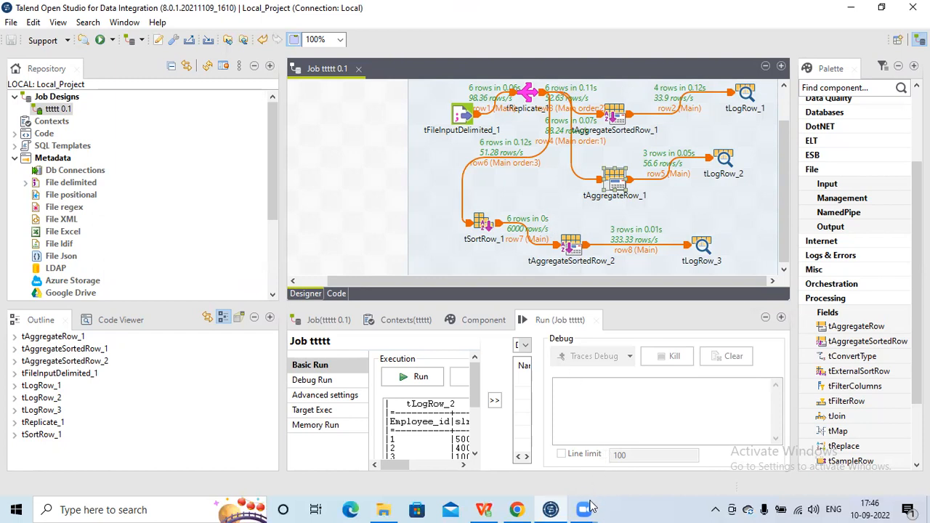
{"action": "left_click", "coordinate": [638, 445]}
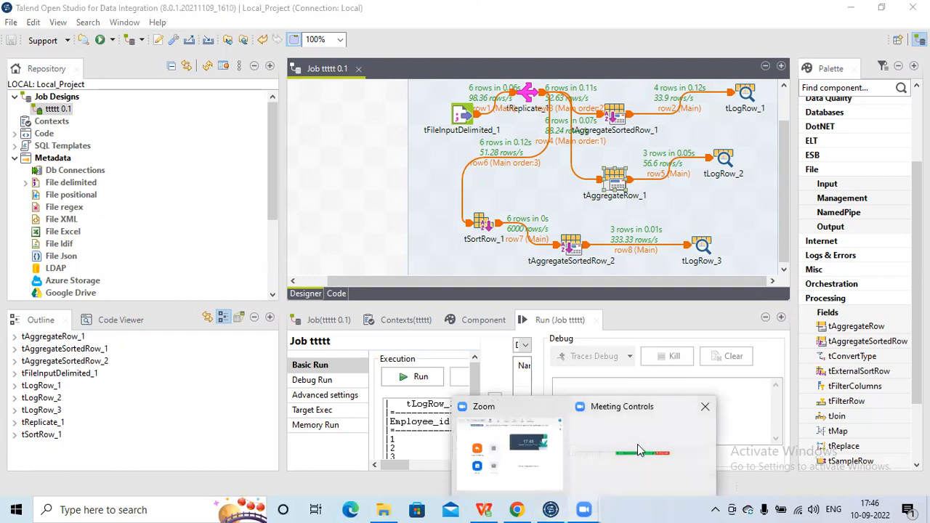